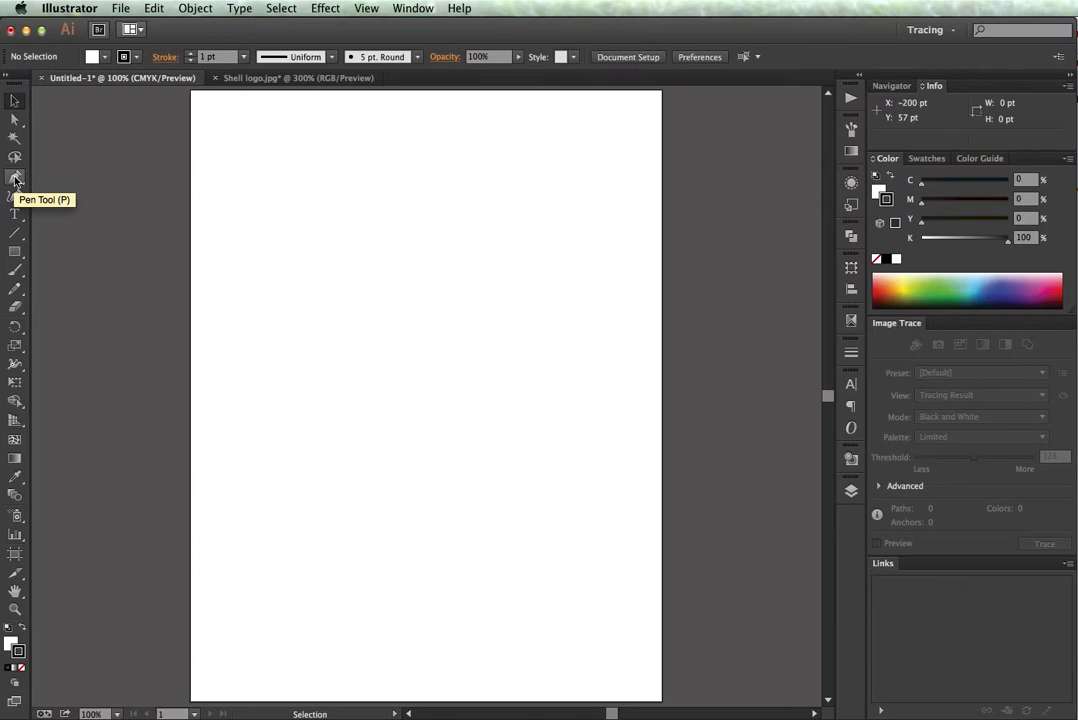
- Draw a closed straight-sided rectangle about 306 by 297 pt in the artboard's upper half with the Pen tool
click(15, 178)
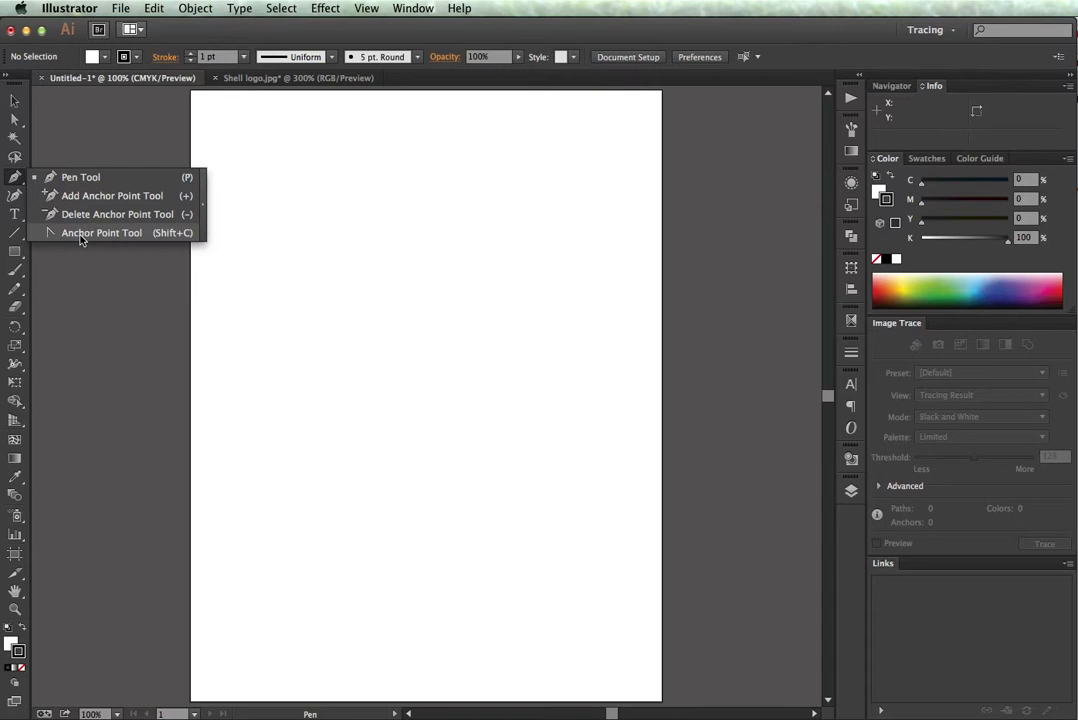
click(80, 177)
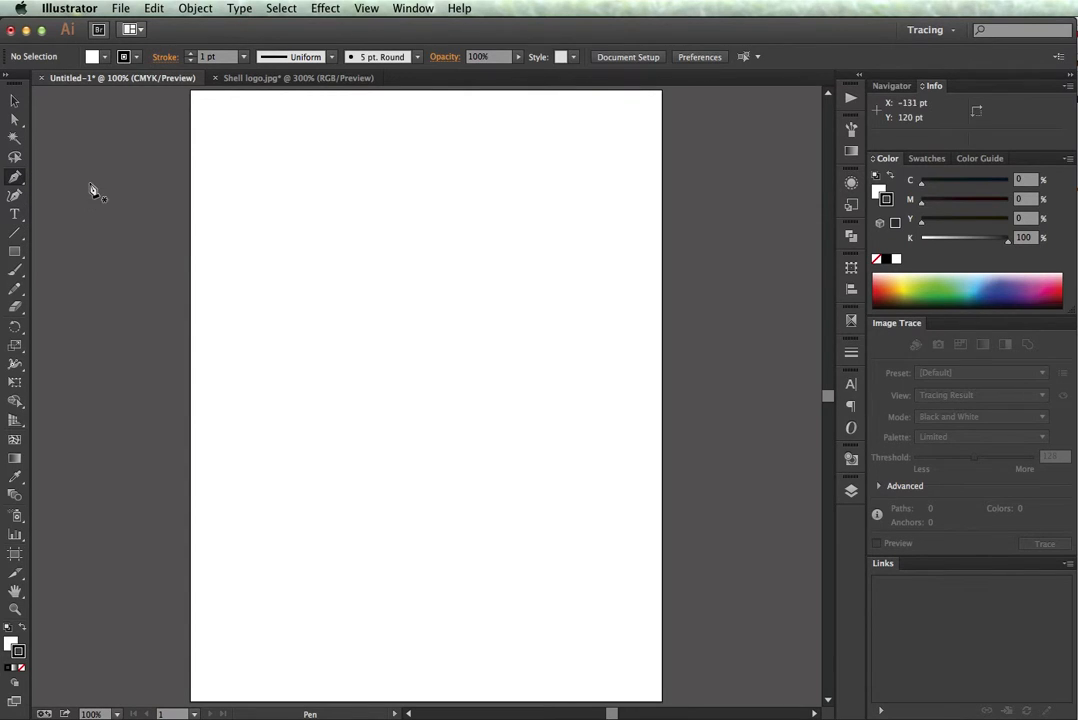
click(264, 164)
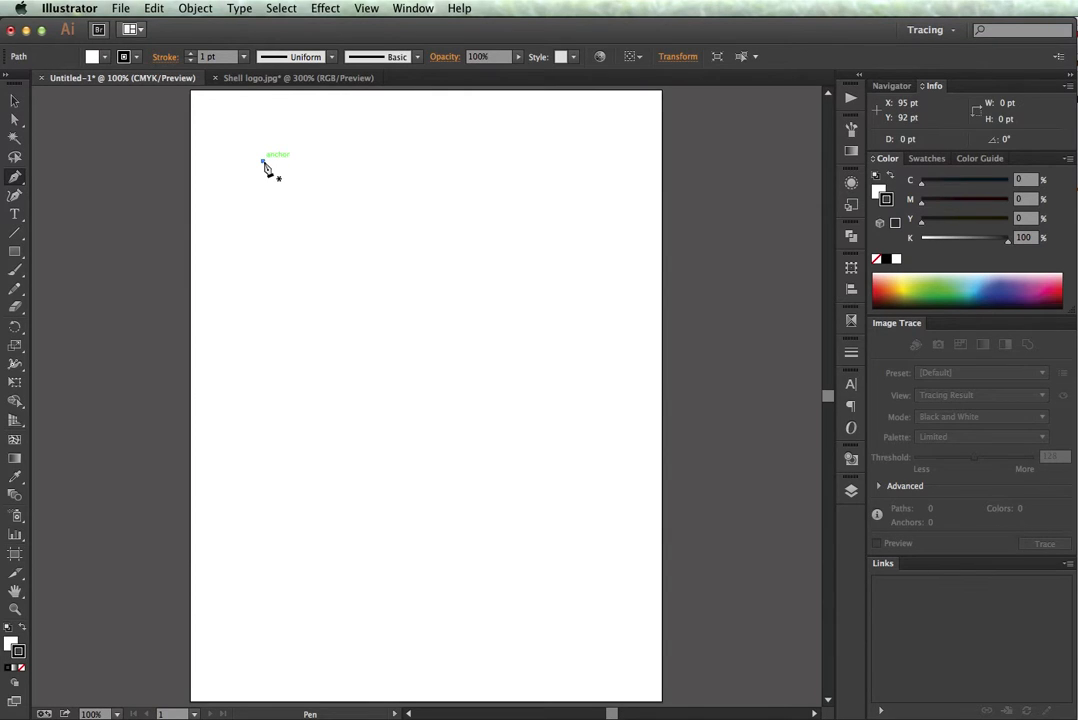
click(500, 161)
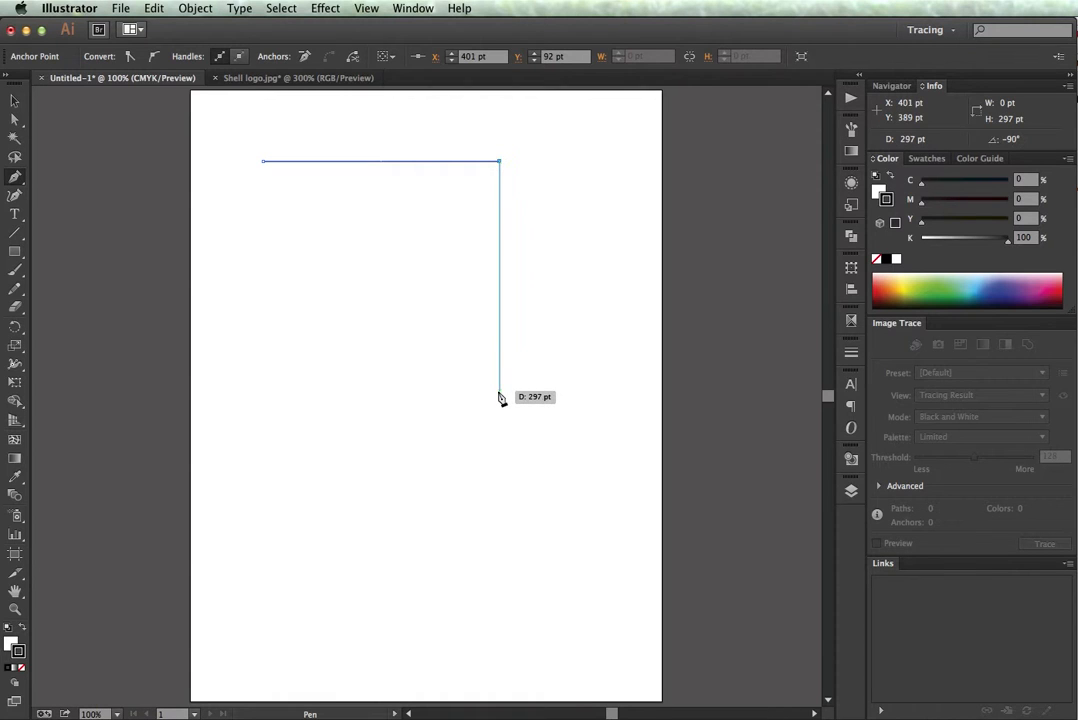
click(500, 390)
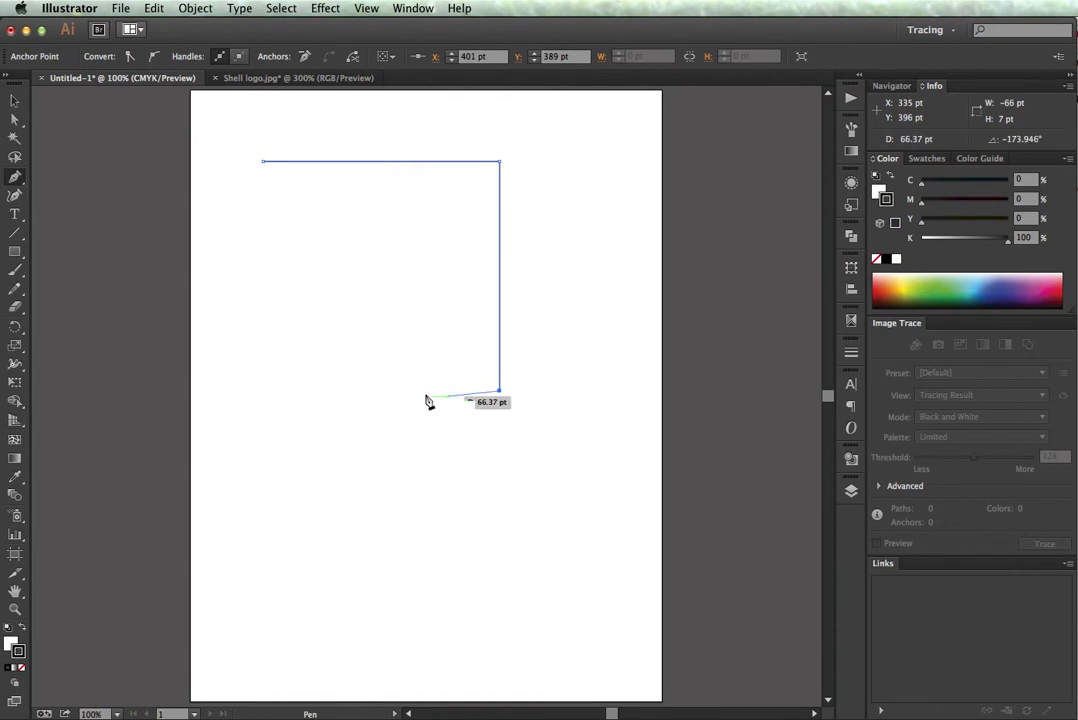
click(264, 391)
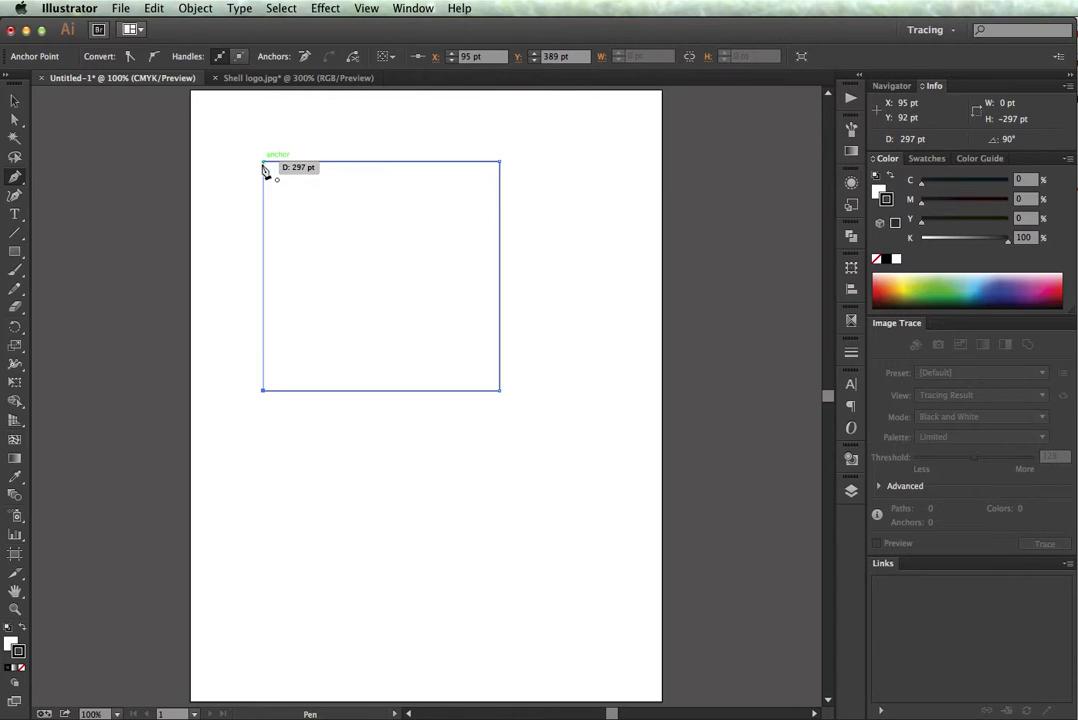
click(264, 162)
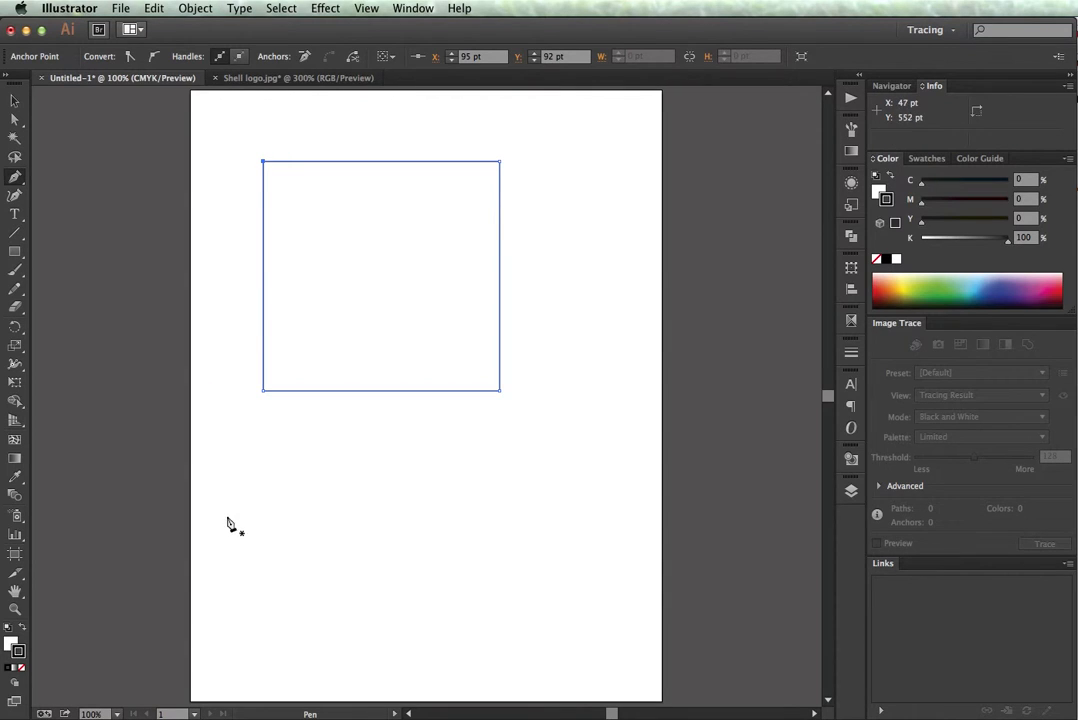
- Set the fill to green, about C 74.12, M 0, Y 100, K 0, on the rectangle
click(9, 644)
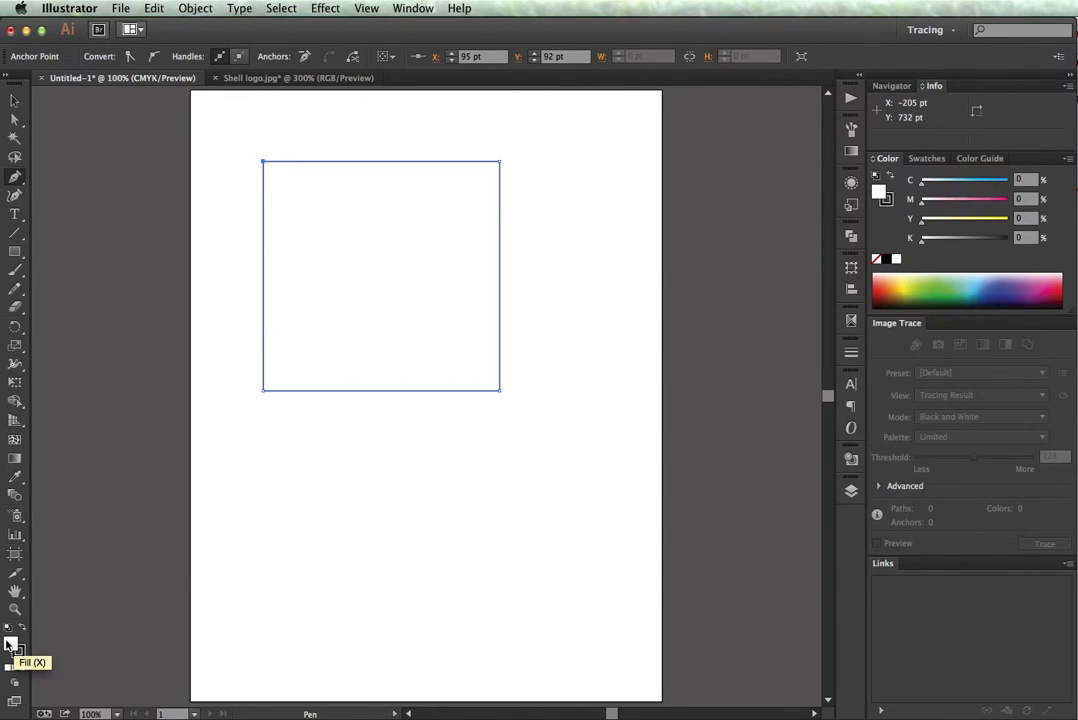
click(940, 288)
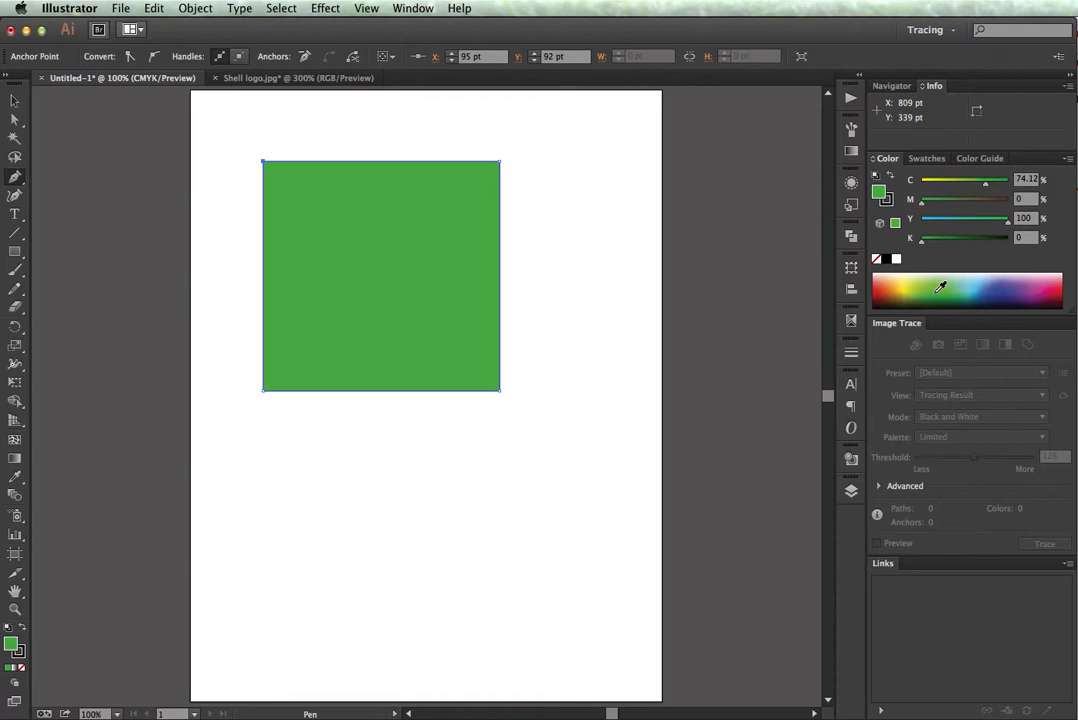
- Move the green rectangle toward the artboard's upper right corner and delete it
click(14, 100)
click(347, 258)
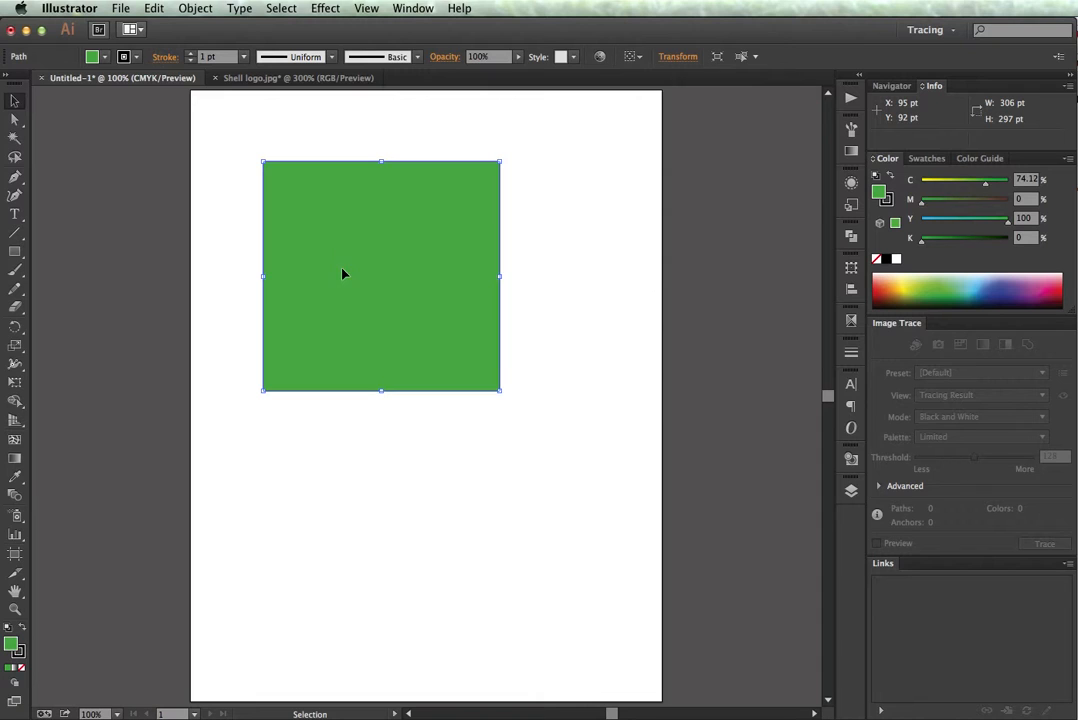
drag(343, 273, 476, 231)
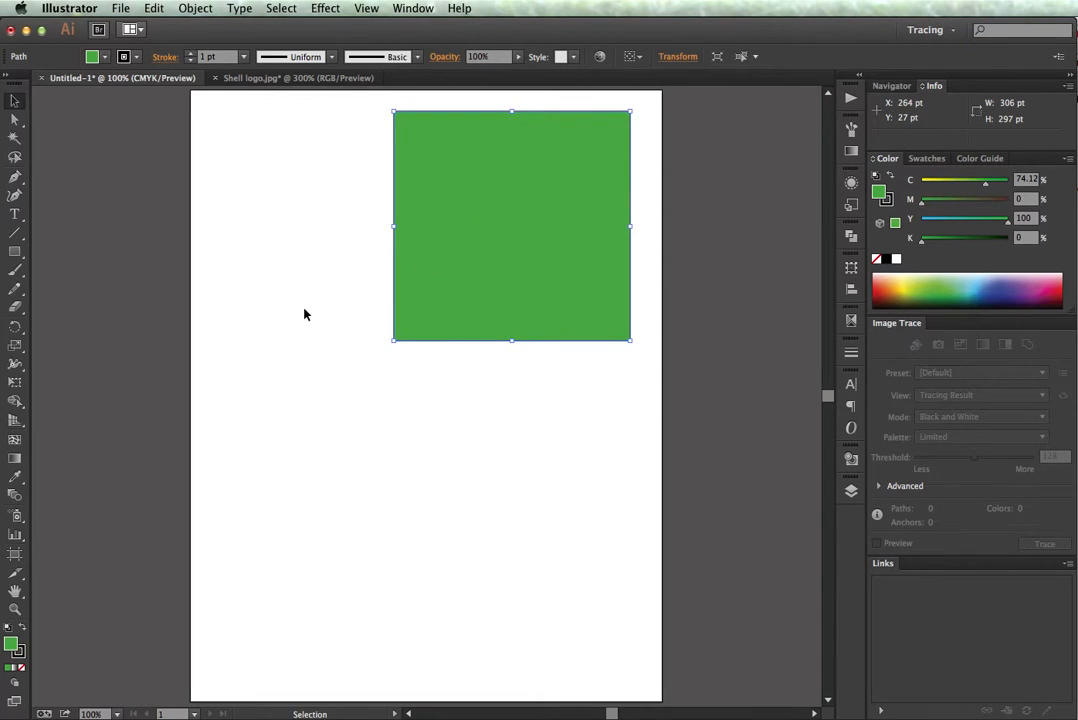
key(Delete)
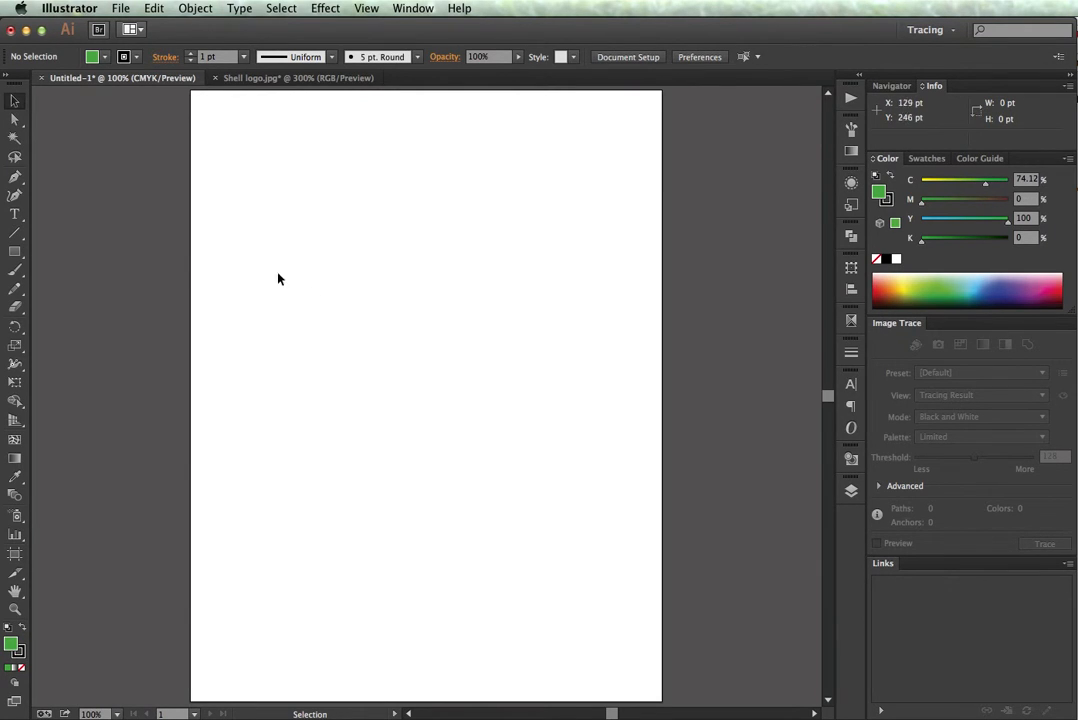
- Draw a closed C-shaped blob about 359 by 357 pt from six smooth curve points with the Pen tool, with its notch facing right
click(16, 177)
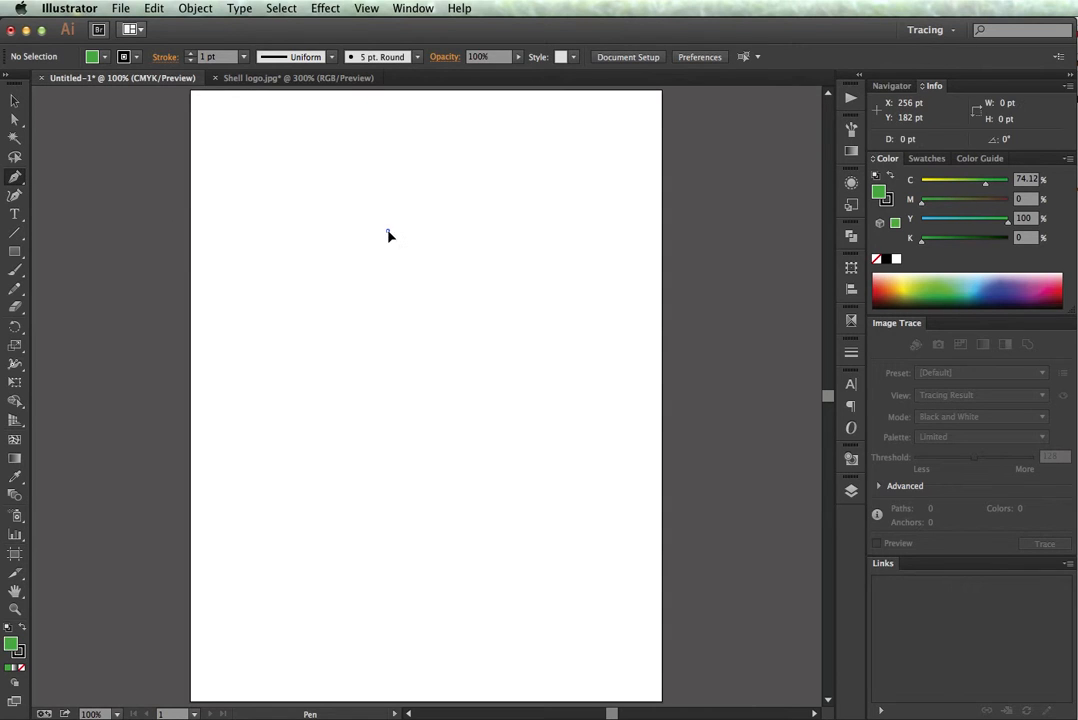
drag(388, 231, 430, 234)
drag(430, 234, 431, 236)
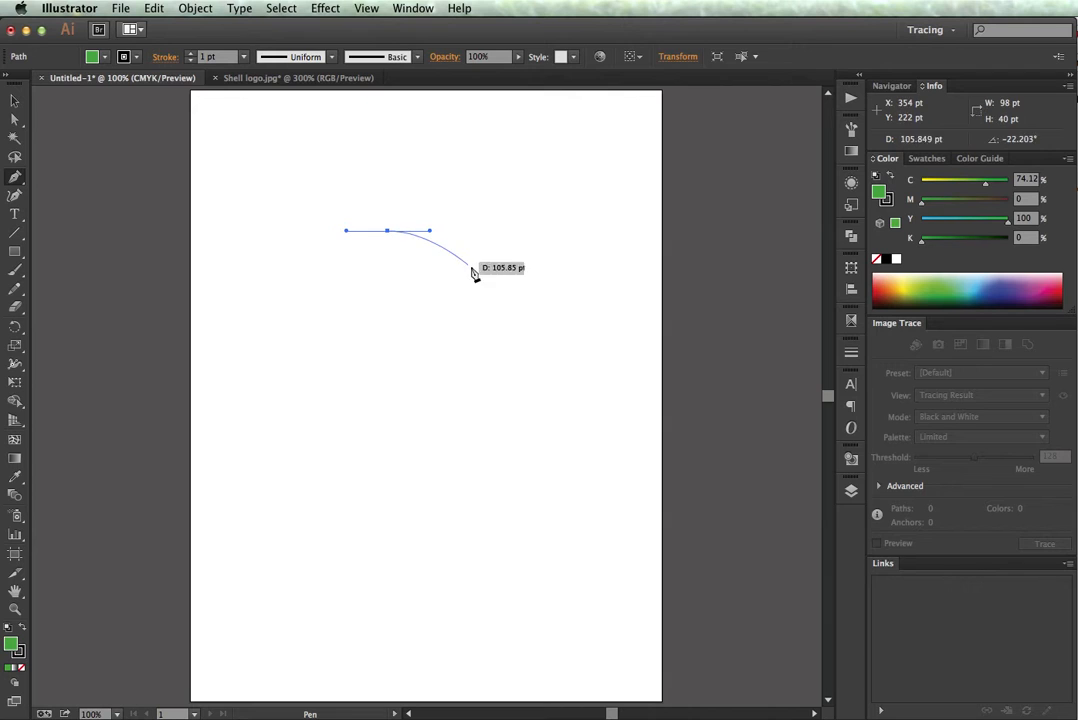
drag(501, 321, 500, 391)
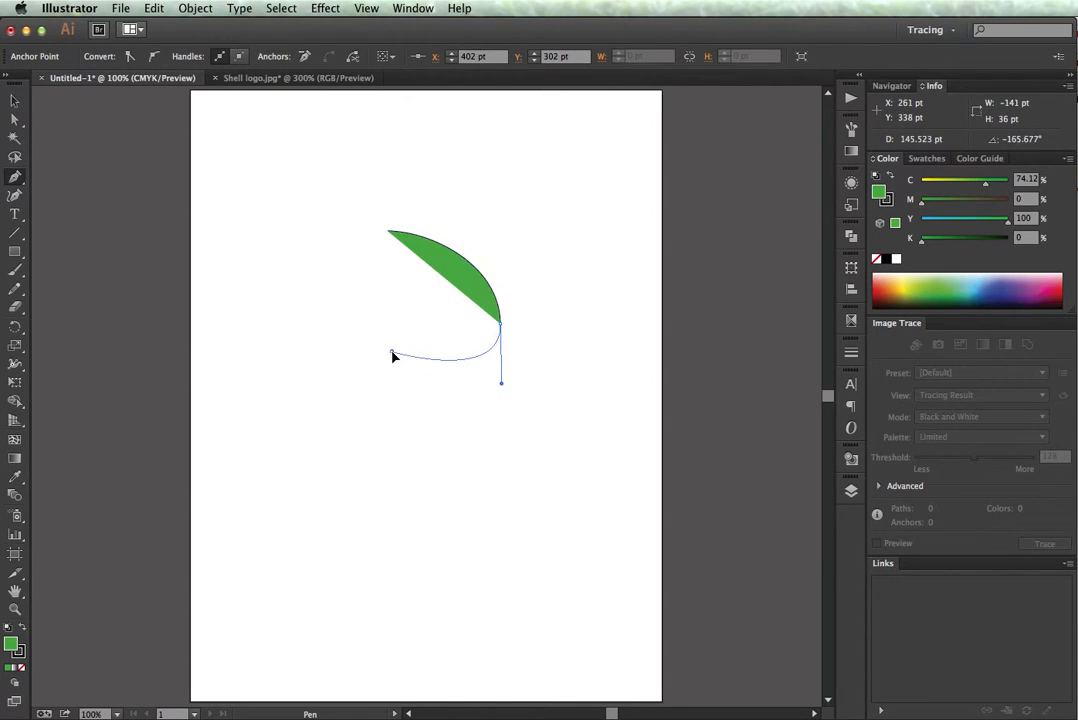
drag(391, 352, 364, 390)
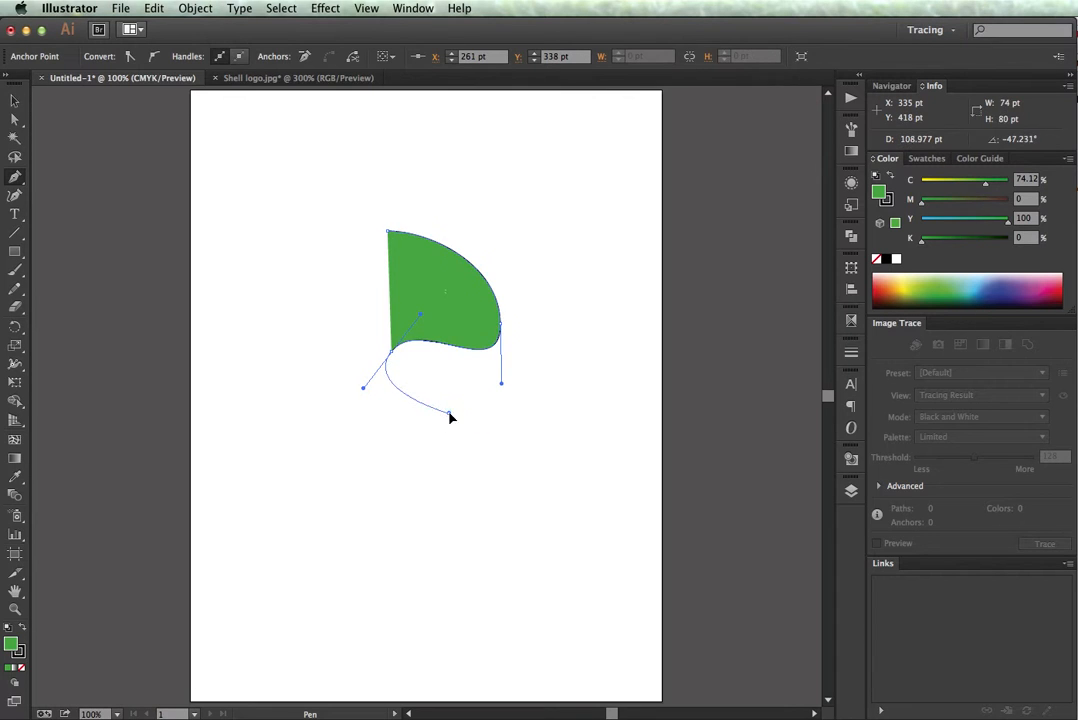
drag(447, 410, 455, 482)
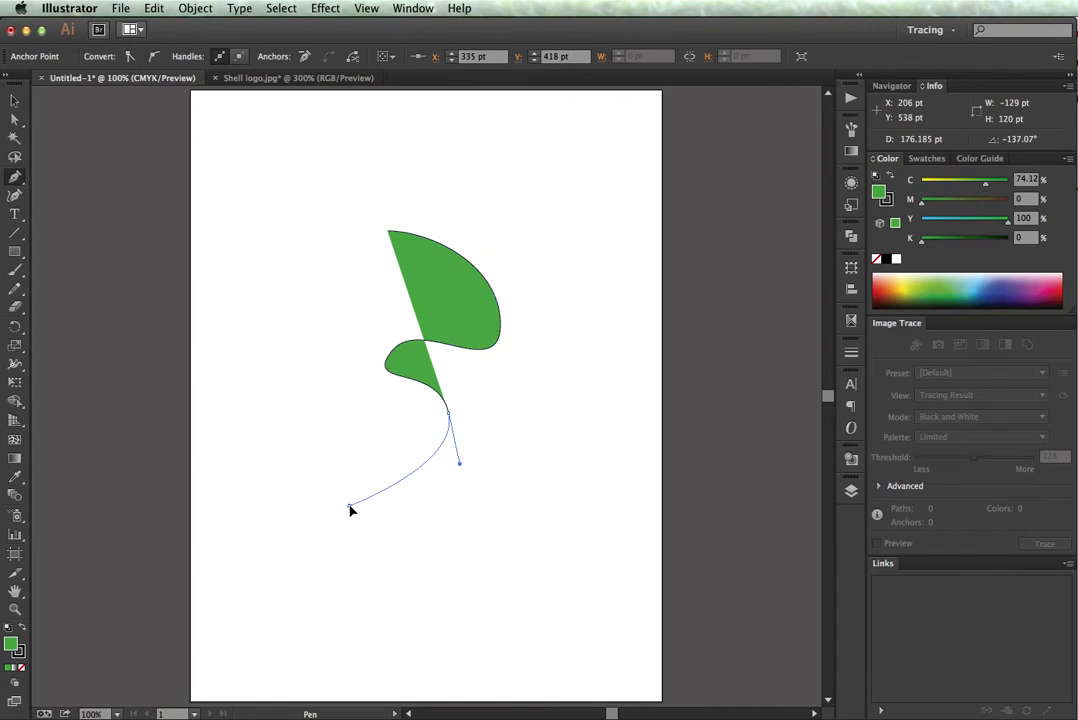
drag(349, 507, 306, 498)
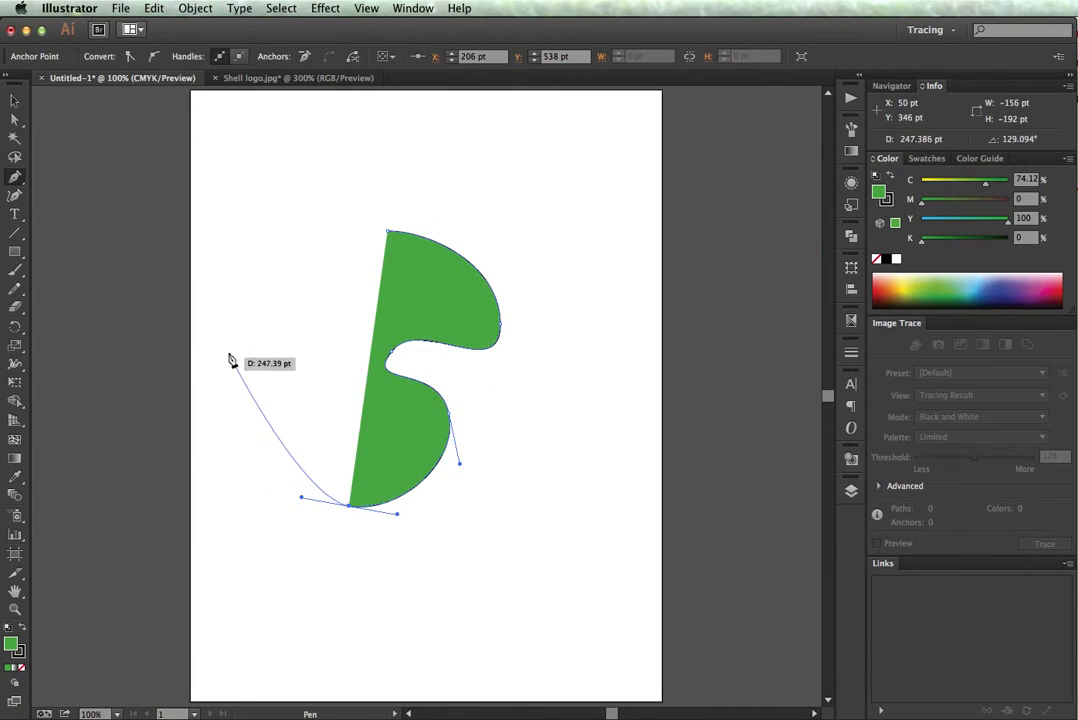
drag(228, 345, 259, 276)
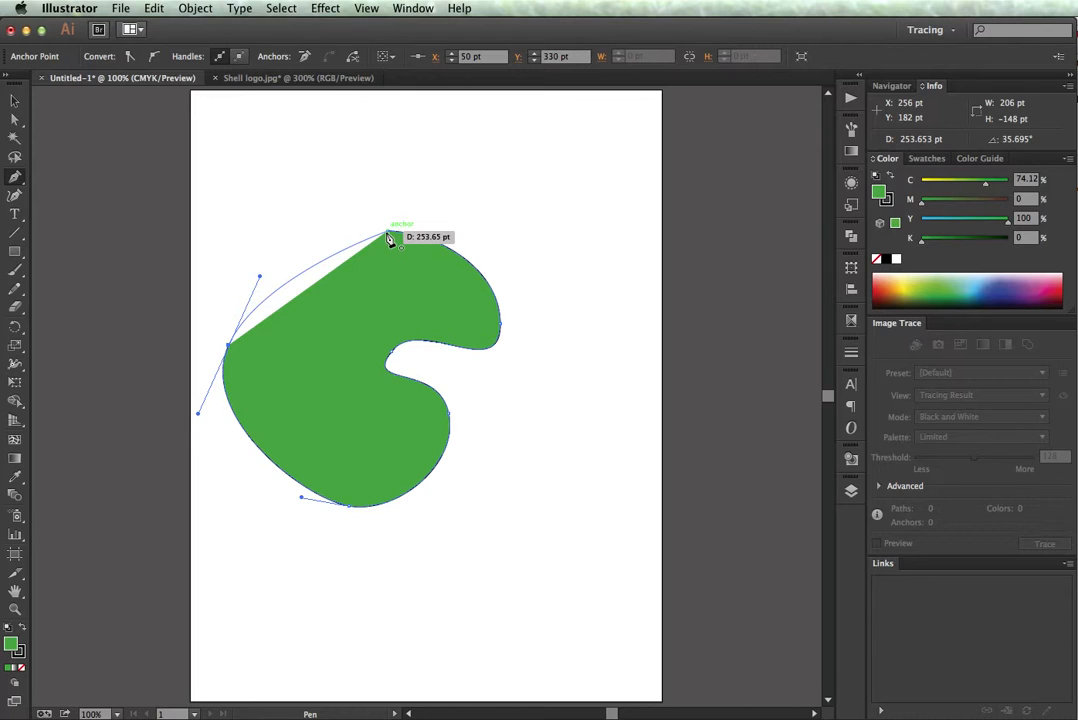
drag(389, 237, 452, 236)
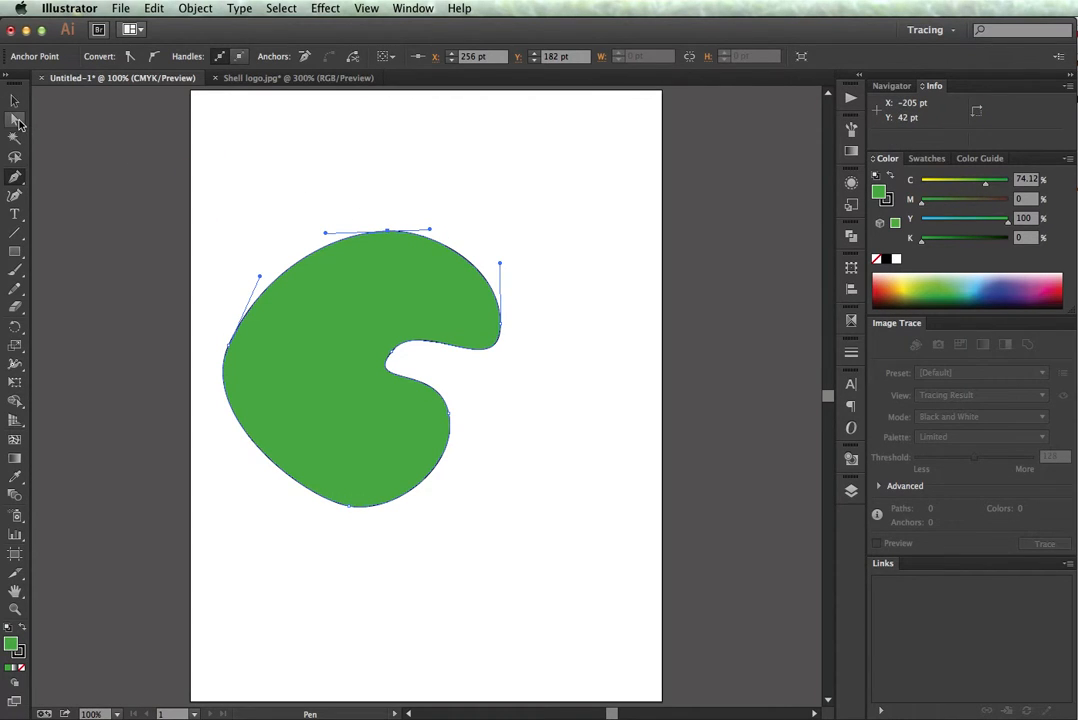
- Tilt the upper direction handle of the anchor on the upper lobe's right edge outward with Direct Selection
drag(17, 121, 47, 122)
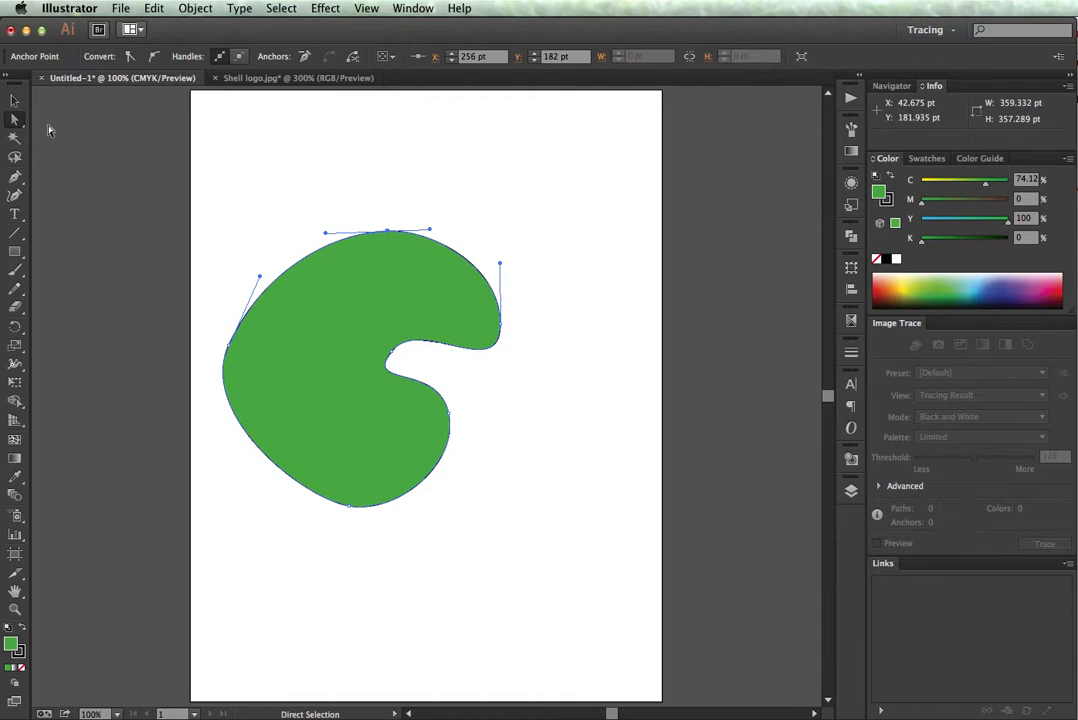
click(501, 329)
key(v)
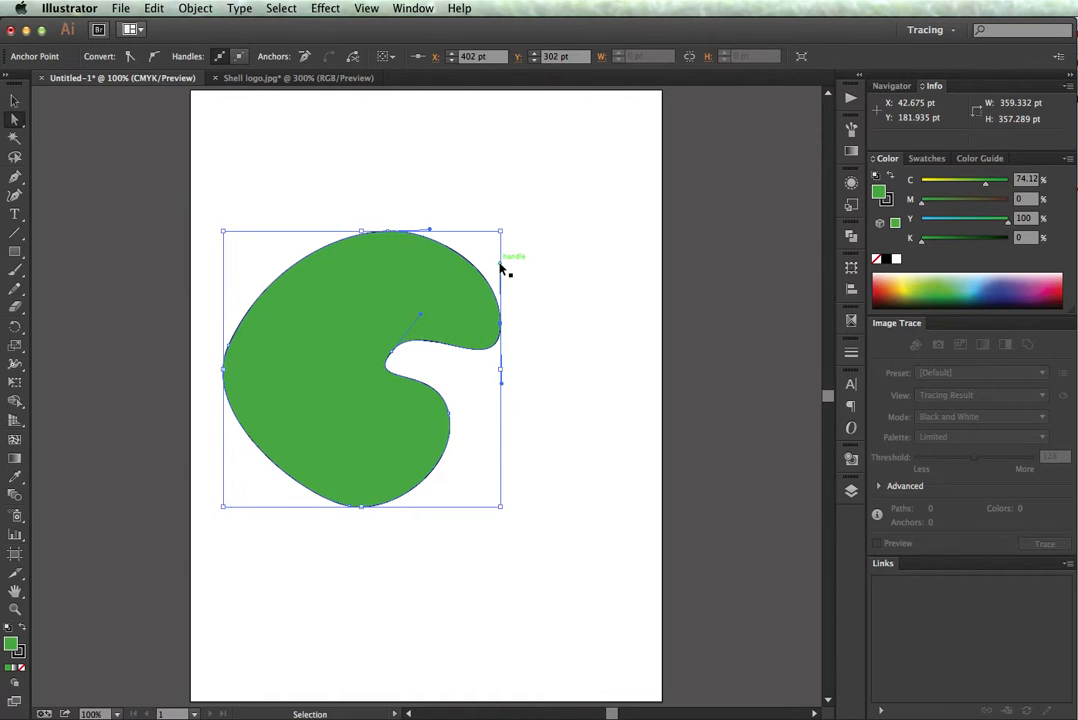
key(super+equal)
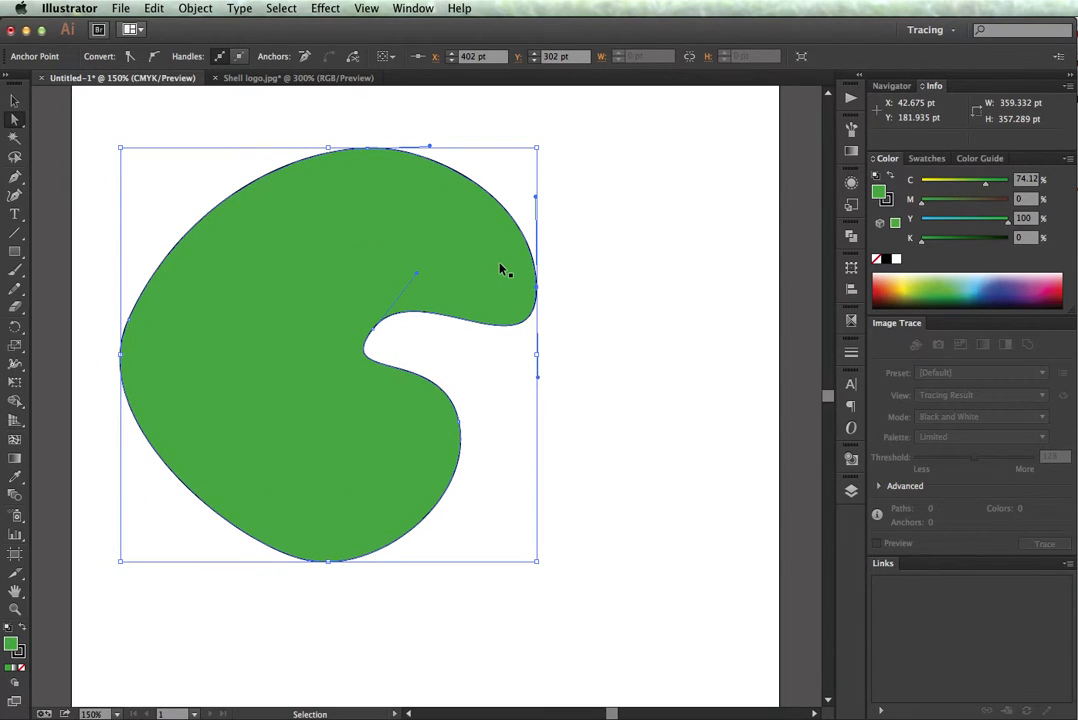
key(super+equal)
key(a)
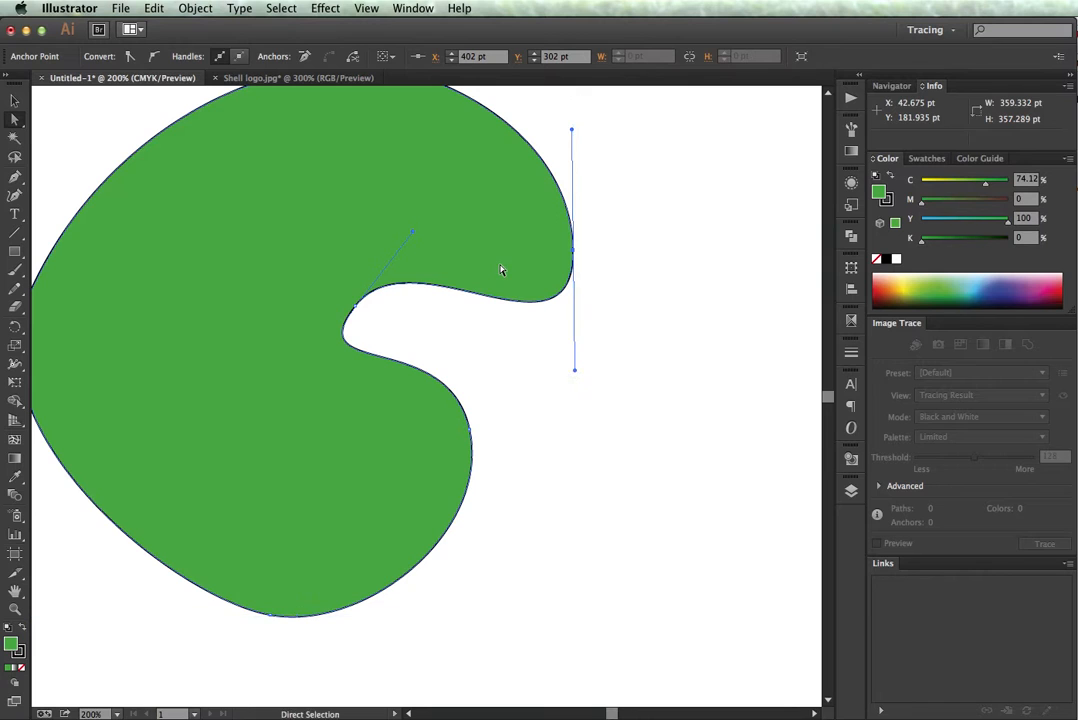
key(space)
drag(499, 264, 517, 368)
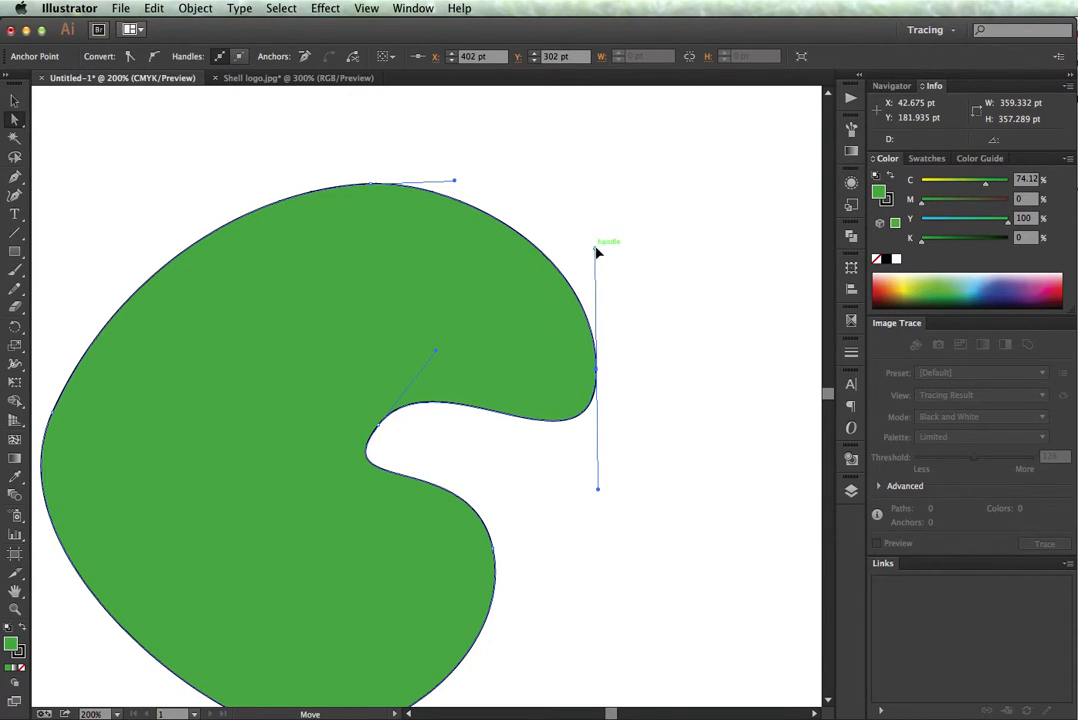
drag(597, 249, 646, 255)
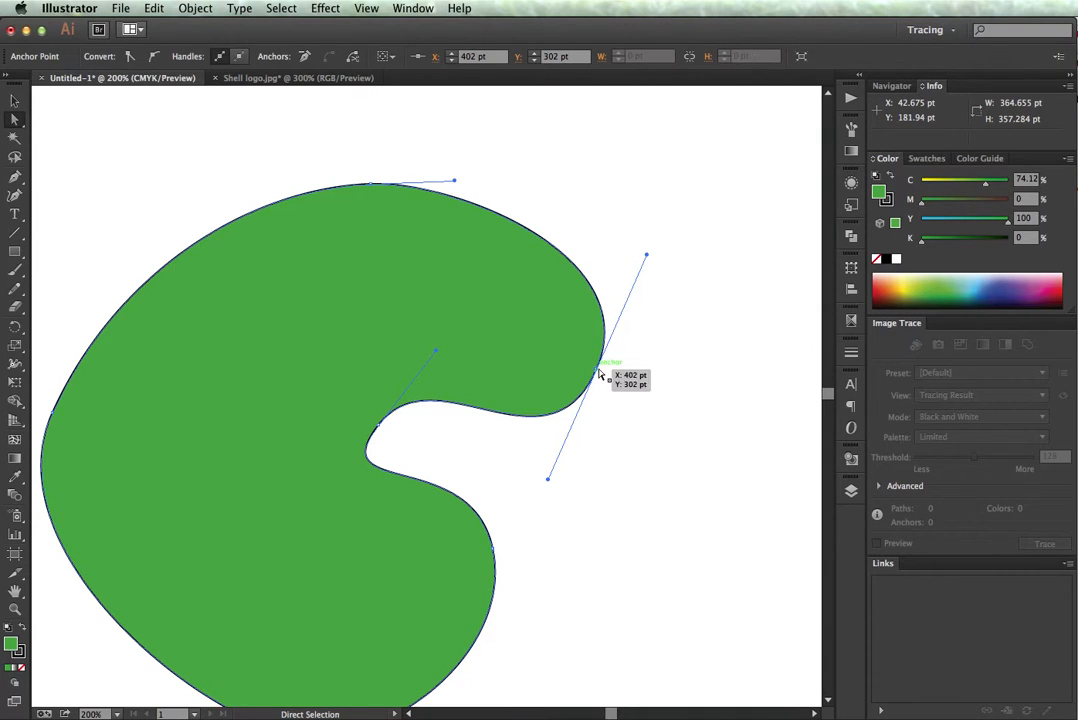
- Lengthen both direction handles of the upper lobe's right anchor to make the curve around it fuller
click(647, 258)
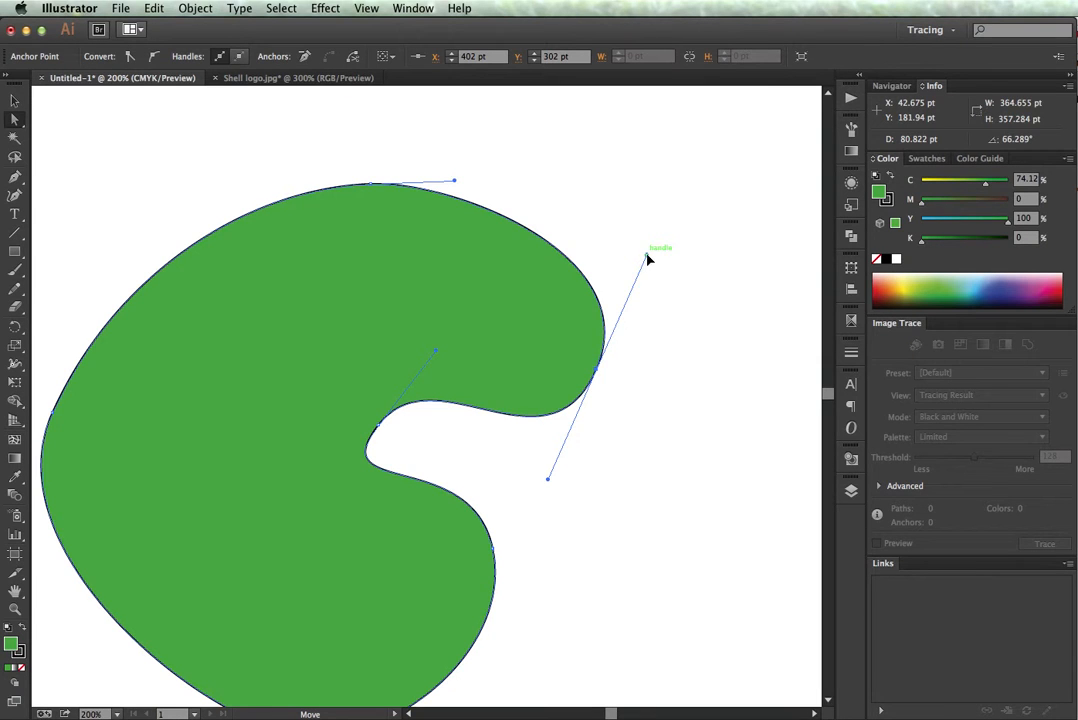
drag(647, 258, 684, 271)
mouse_move(639, 259)
mouse_down()
mouse_move(619, 245)
mouse_move(638, 249)
mouse_move(611, 338)
mouse_move(645, 101)
mouse_move(643, 135)
mouse_move(664, 152)
mouse_move(603, 424)
mouse_move(630, 301)
mouse_move(651, 269)
mouse_up()
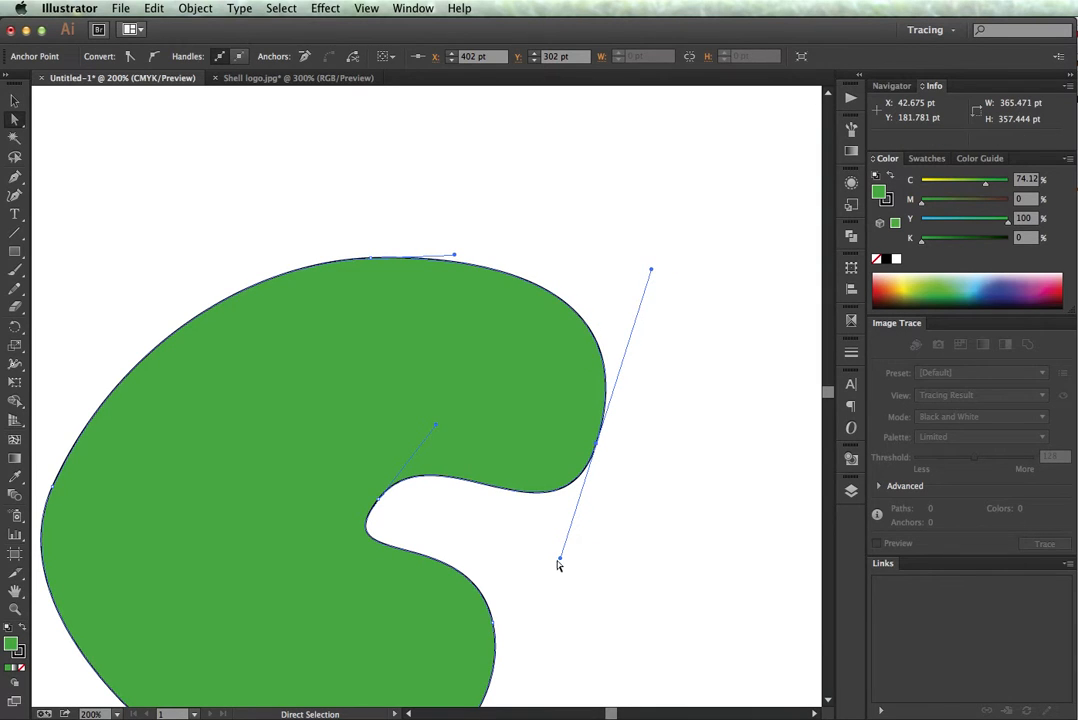
drag(560, 561, 538, 393)
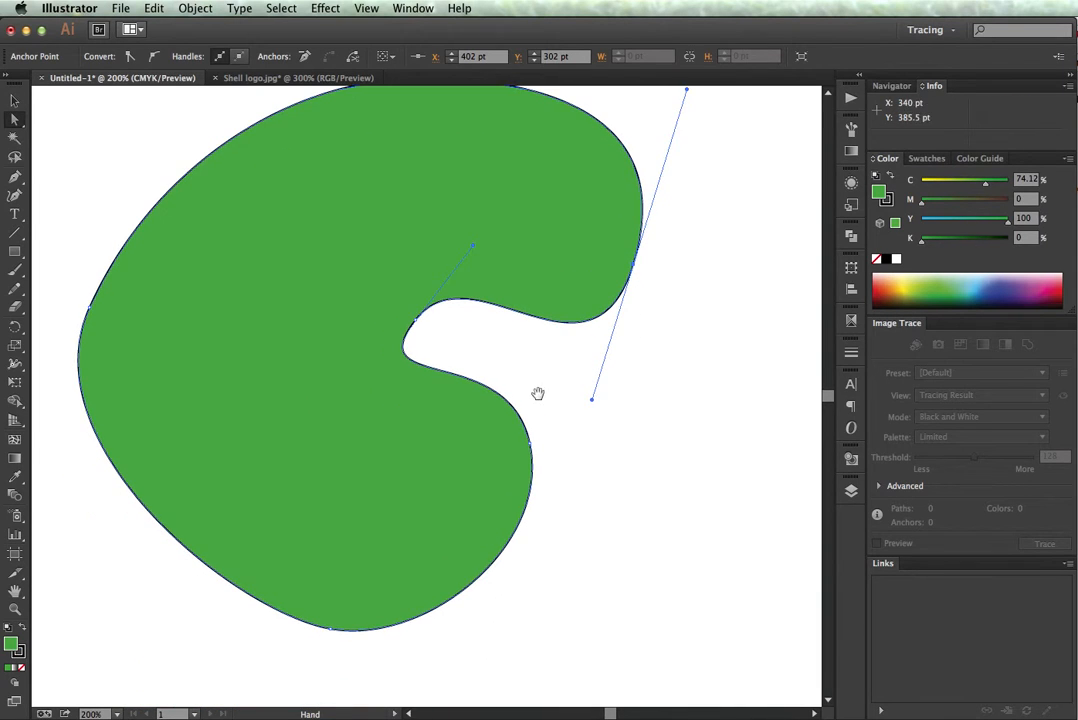
- Move the lower lobe's right anchor outward to about X 378.5 pt, Y 442 pt, and bow the notch's upper edge downward
click(531, 446)
drag(531, 446, 599, 487)
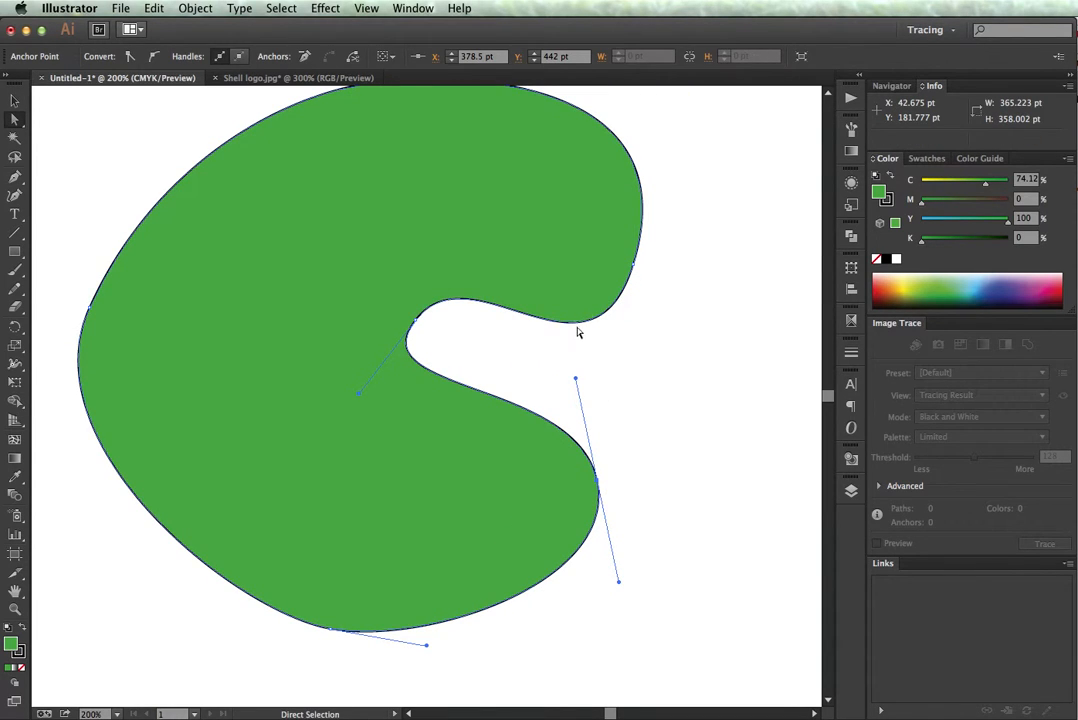
mouse_move(578, 333)
mouse_down()
mouse_move(578, 362)
mouse_move(510, 255)
mouse_move(532, 315)
mouse_move(568, 349)
mouse_move(541, 300)
mouse_move(561, 335)
mouse_up()
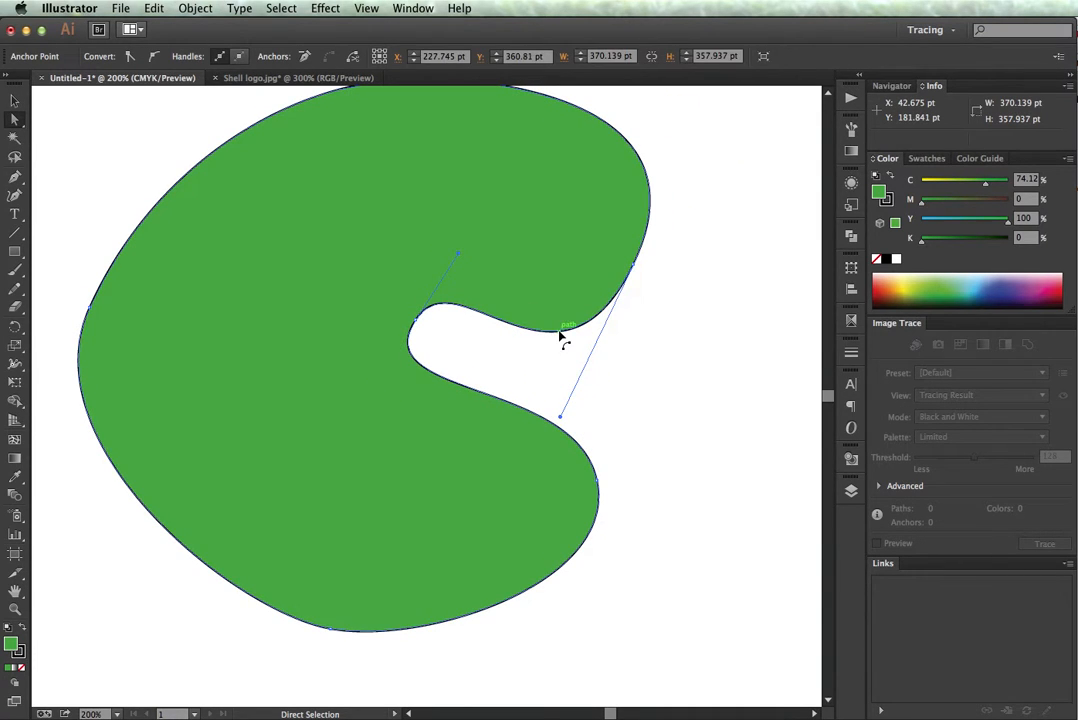
- Shorten the lower handle of the upper lobe's right anchor to flatten the notch's upper edge, and select the whole shape
click(633, 268)
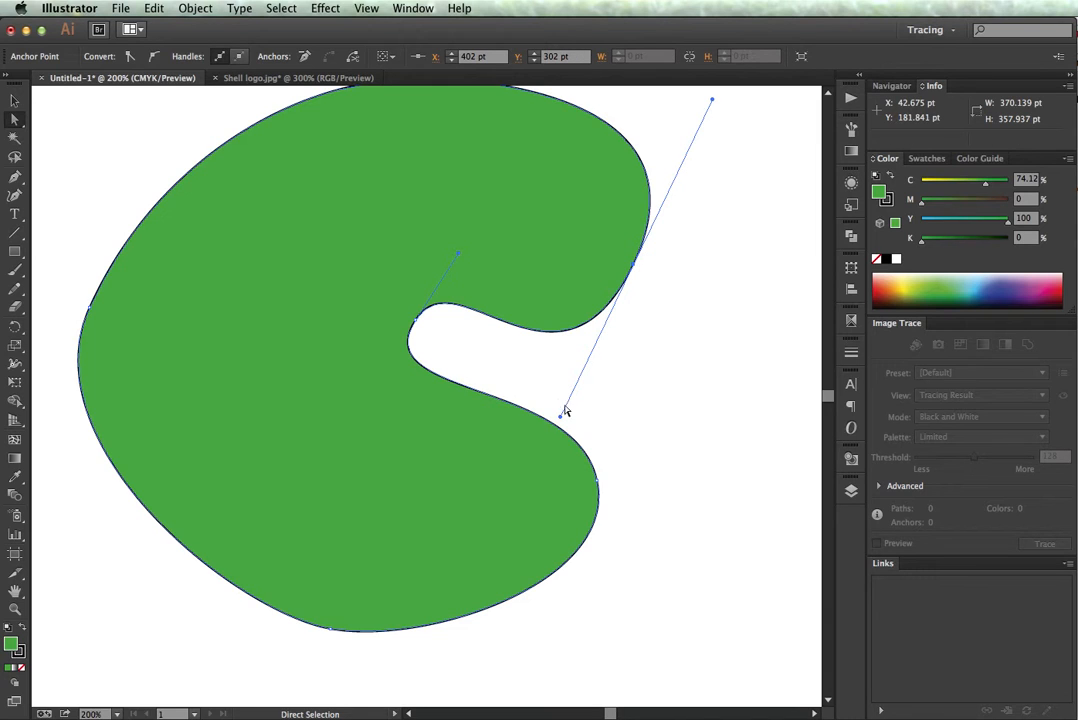
drag(562, 422, 621, 337)
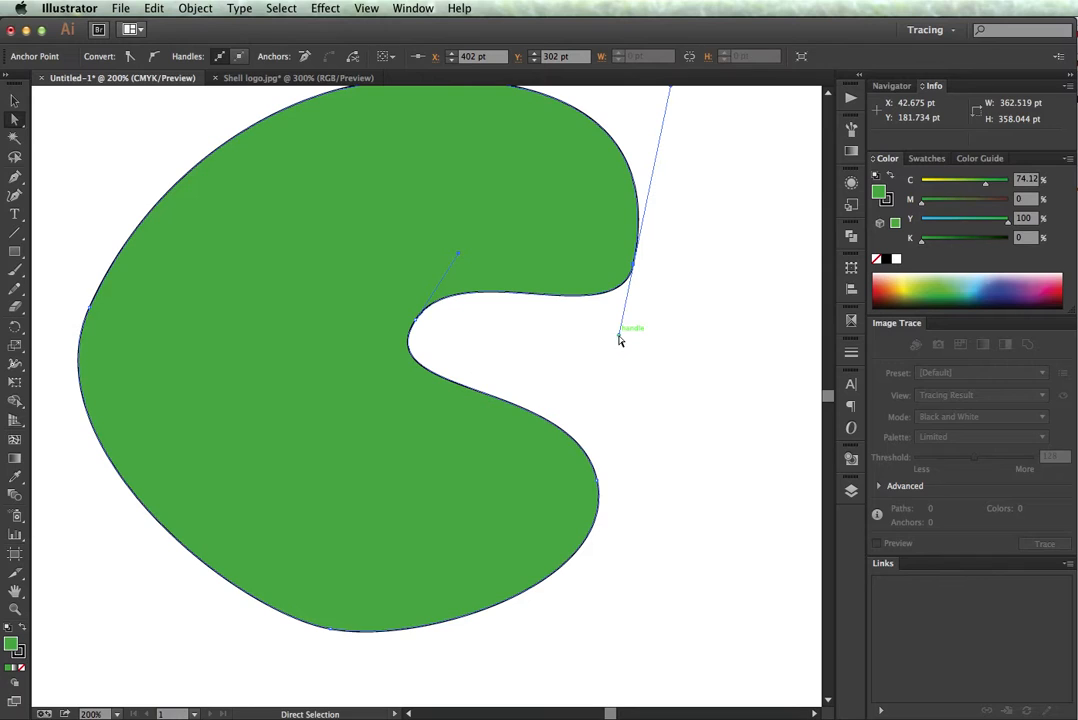
click(15, 101)
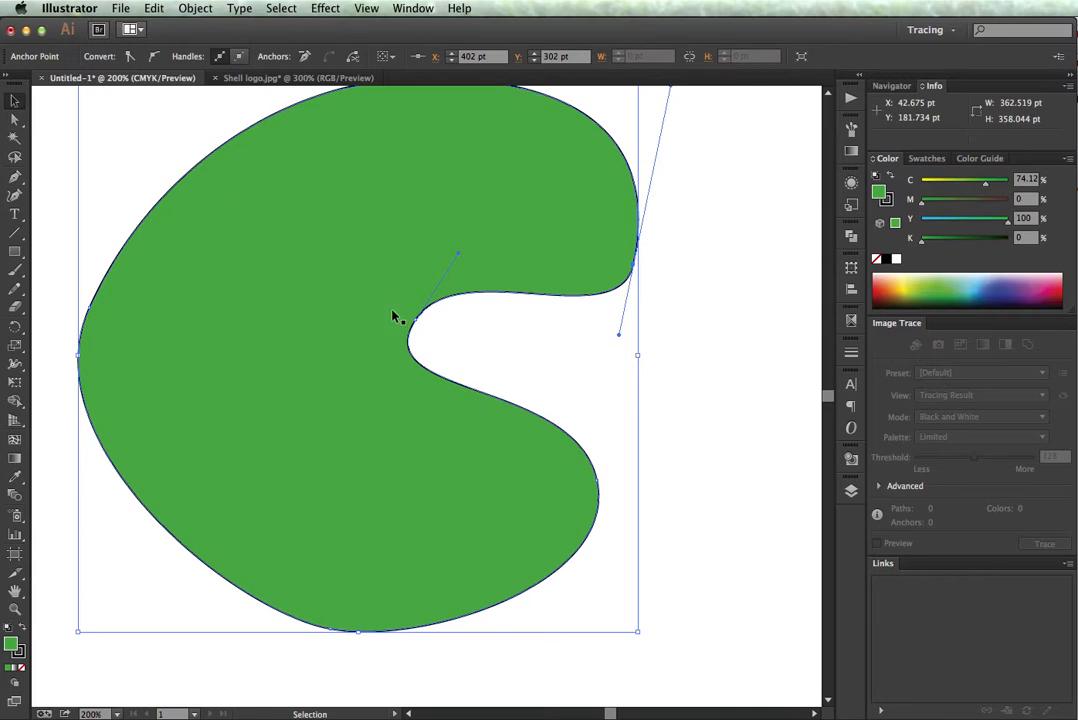
click(414, 321)
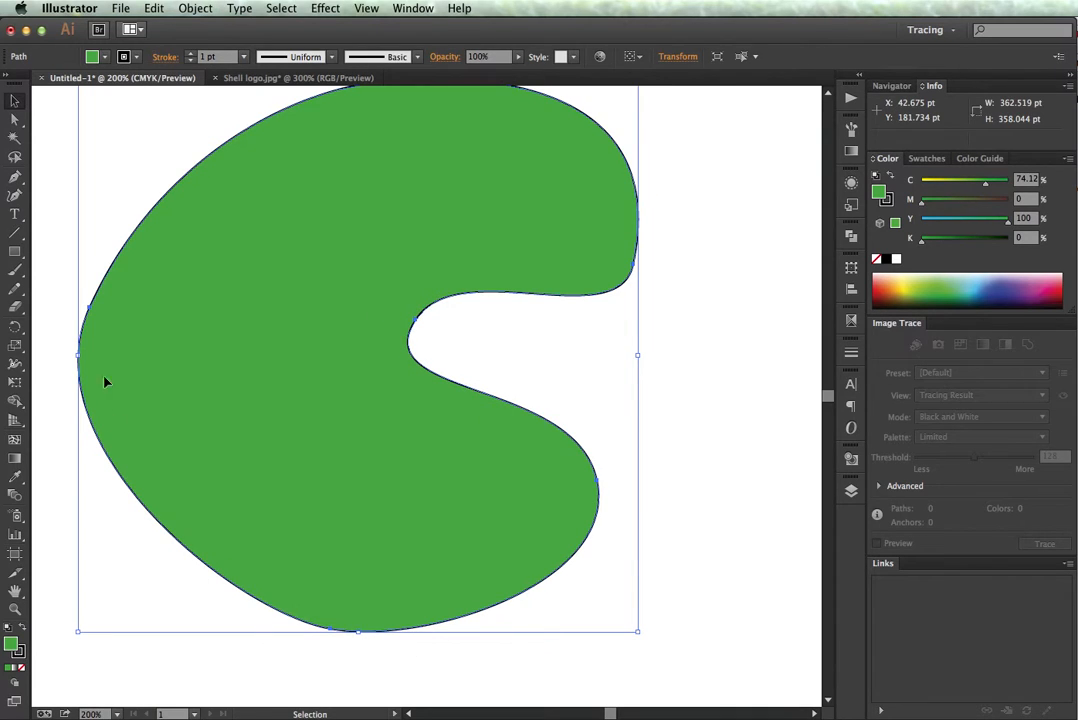
- Reposition the whole curved shape to about X 57.2 pt, Y 207.7 pt and deselect it
drag(339, 257, 407, 290)
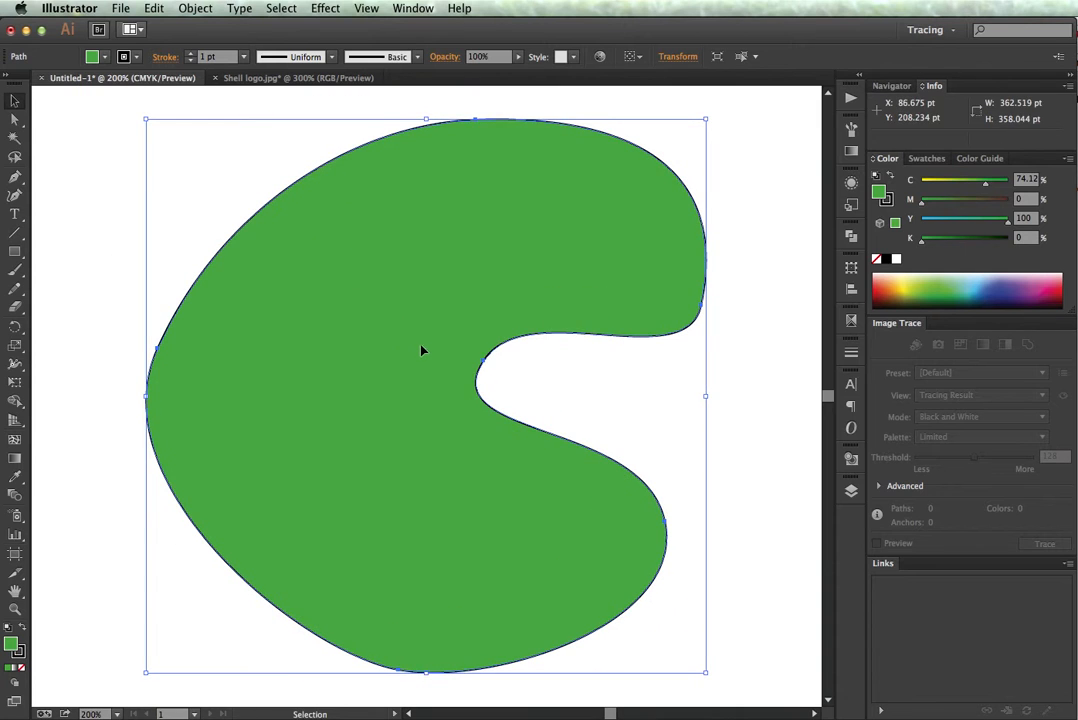
drag(421, 351, 350, 344)
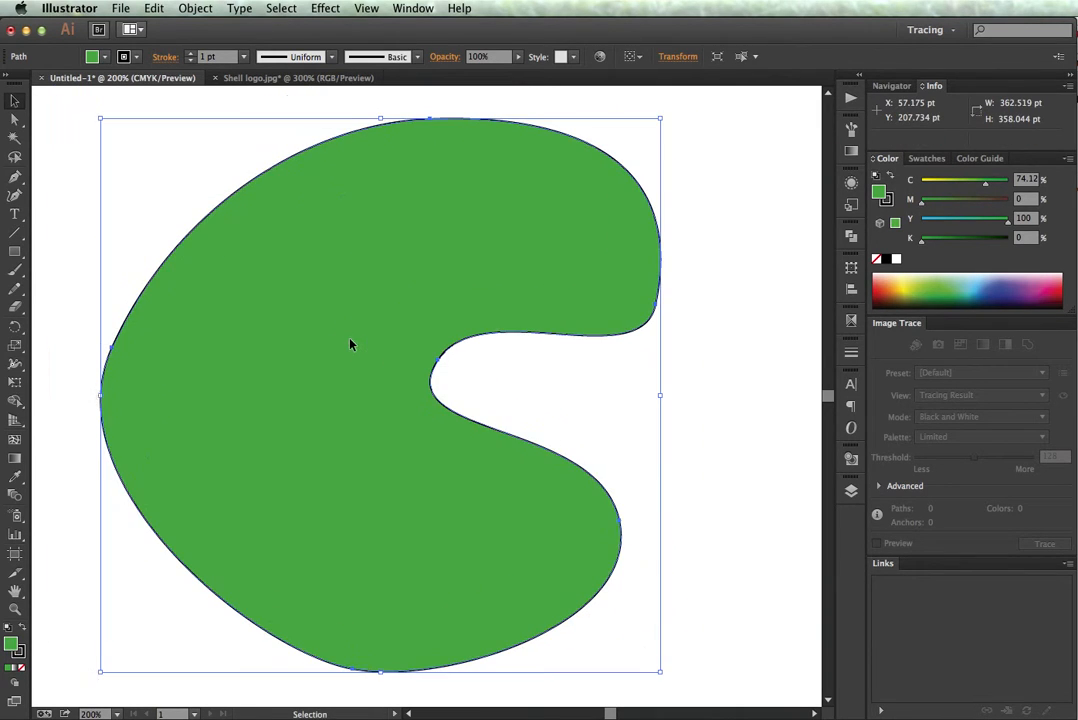
click(73, 174)
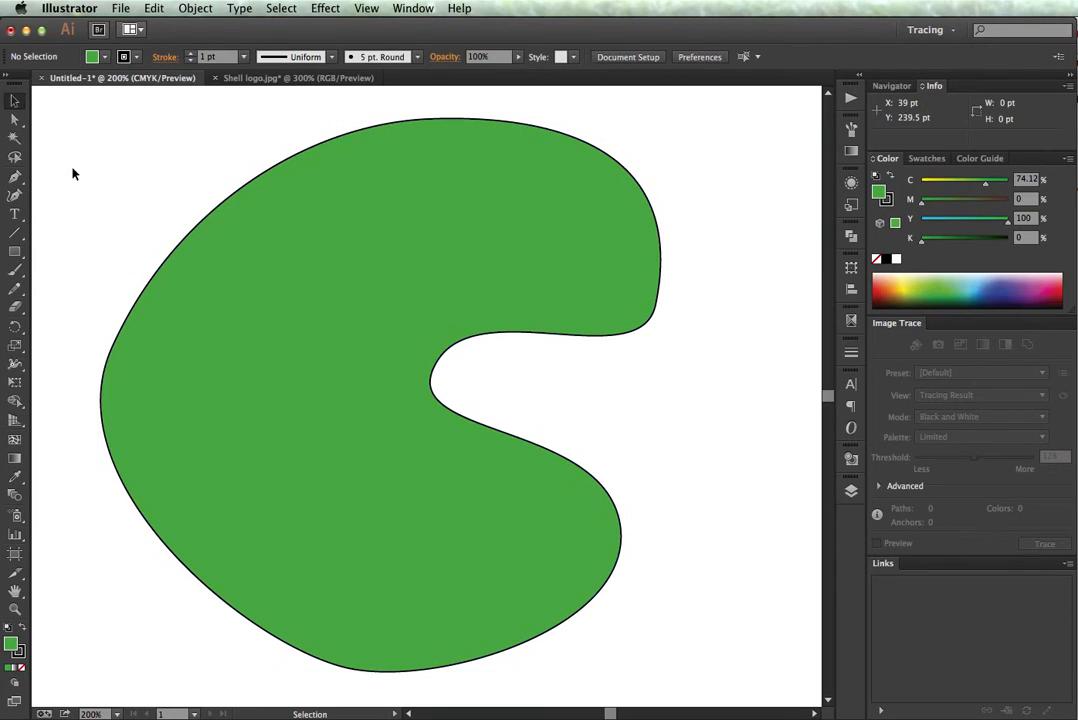
- With Direct Selection, move the shape's leftmost anchor up to about X 68.5 pt, Y 304 pt and shorten its upper direction handle
click(14, 119)
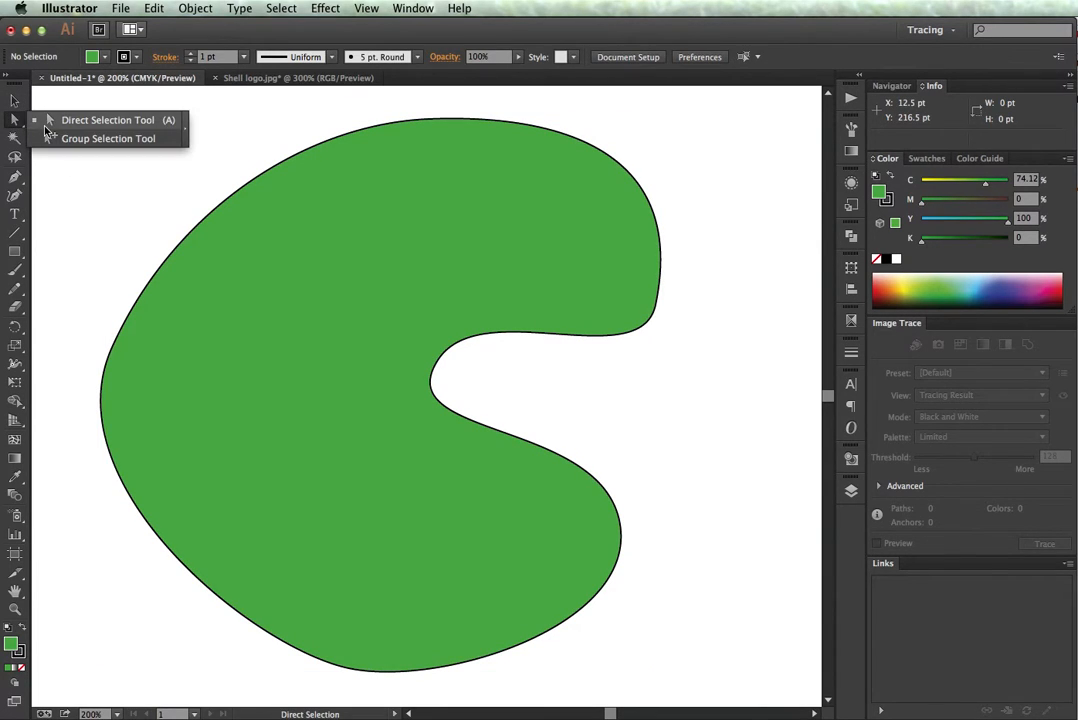
click(45, 126)
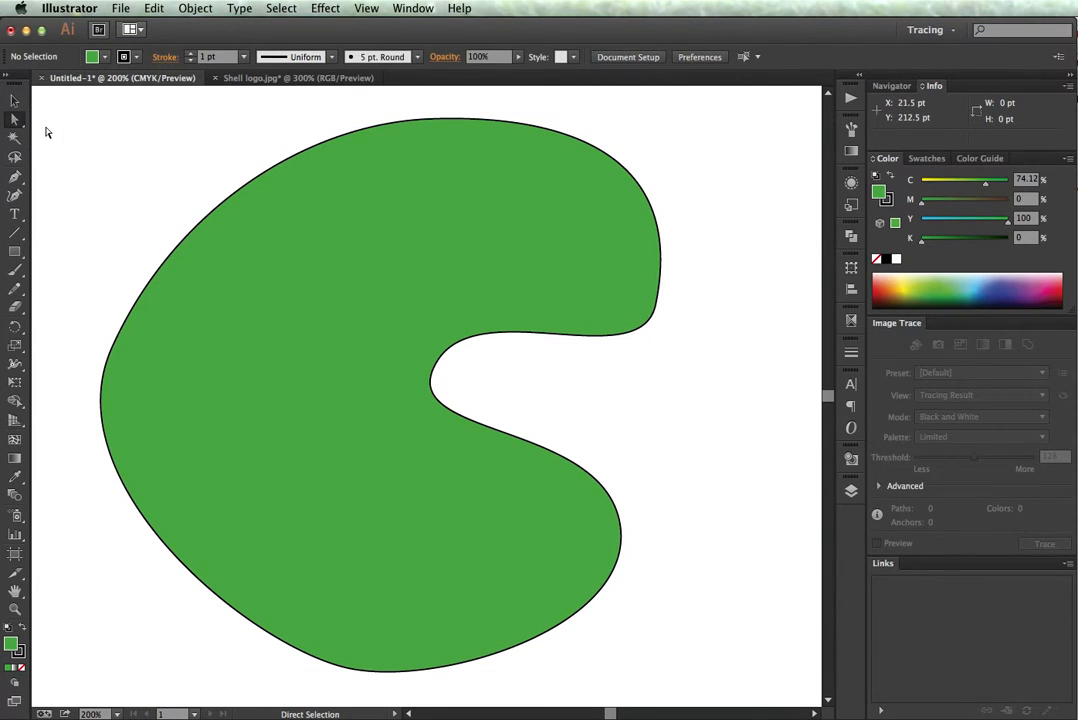
click(535, 335)
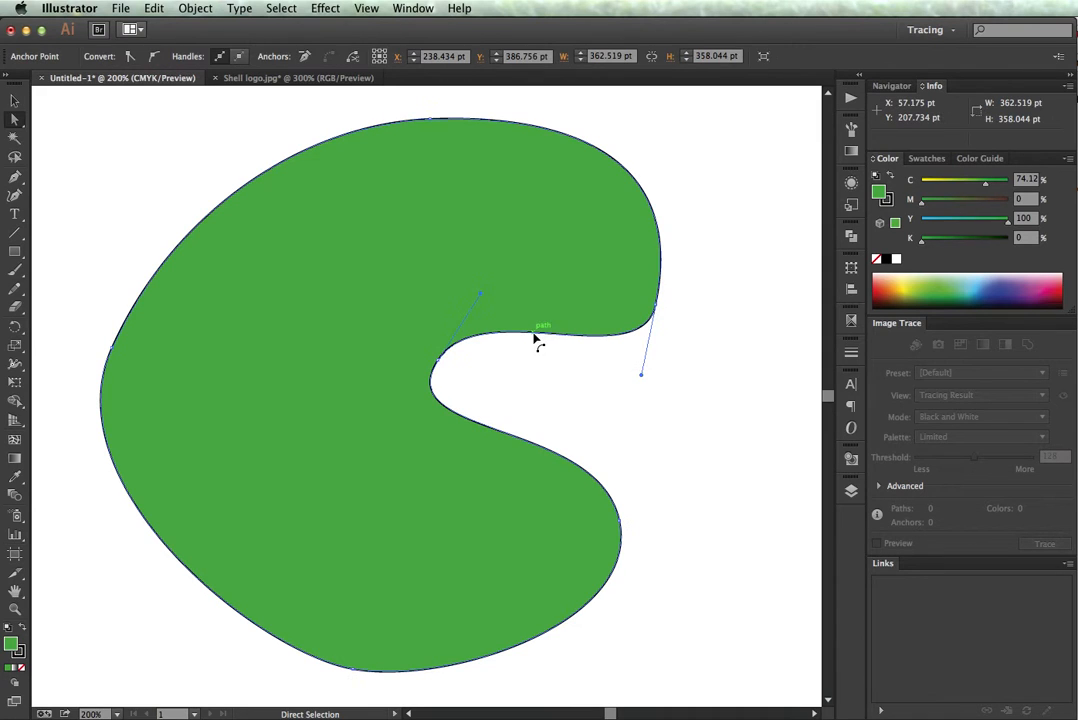
click(438, 358)
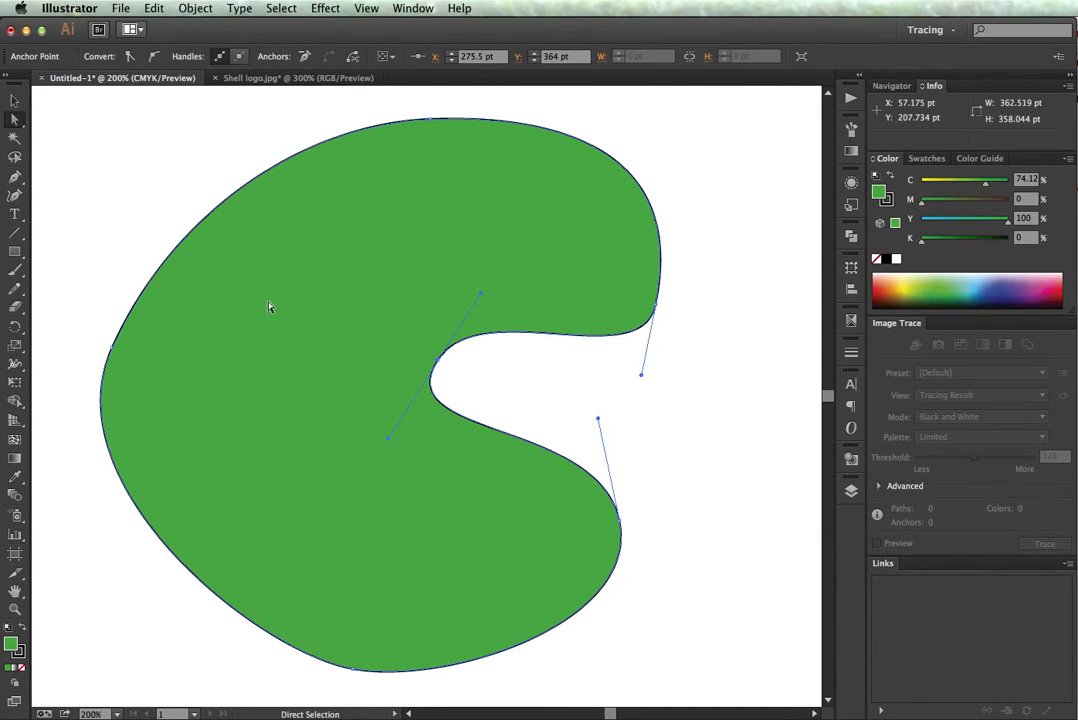
drag(110, 345, 120, 268)
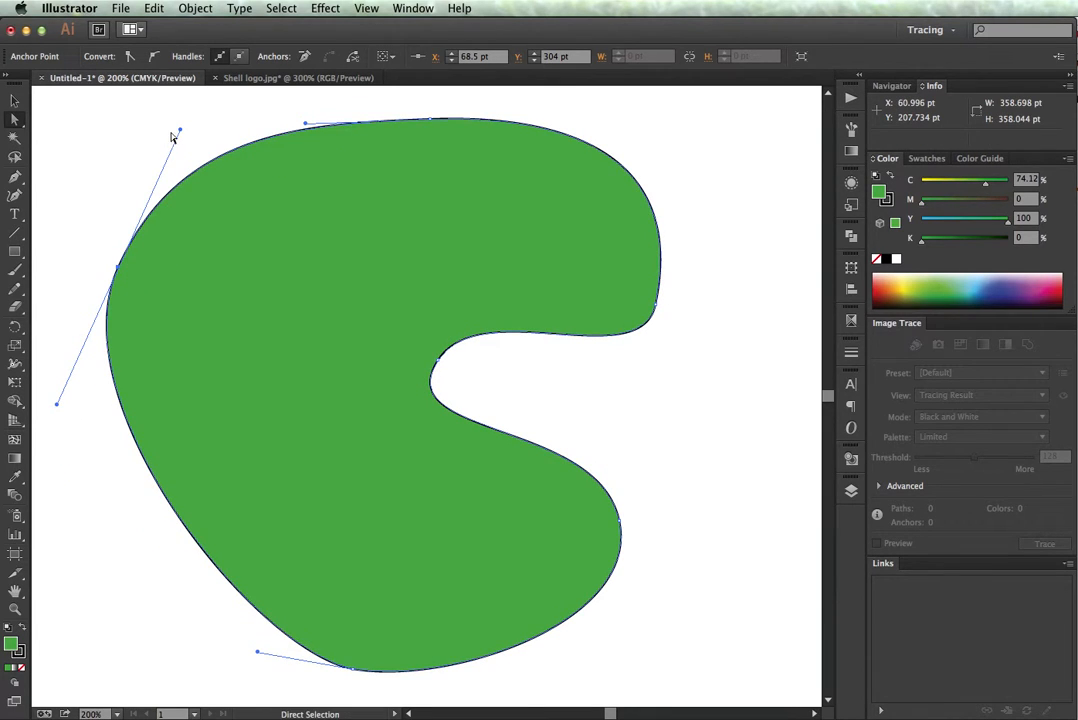
drag(181, 131, 166, 156)
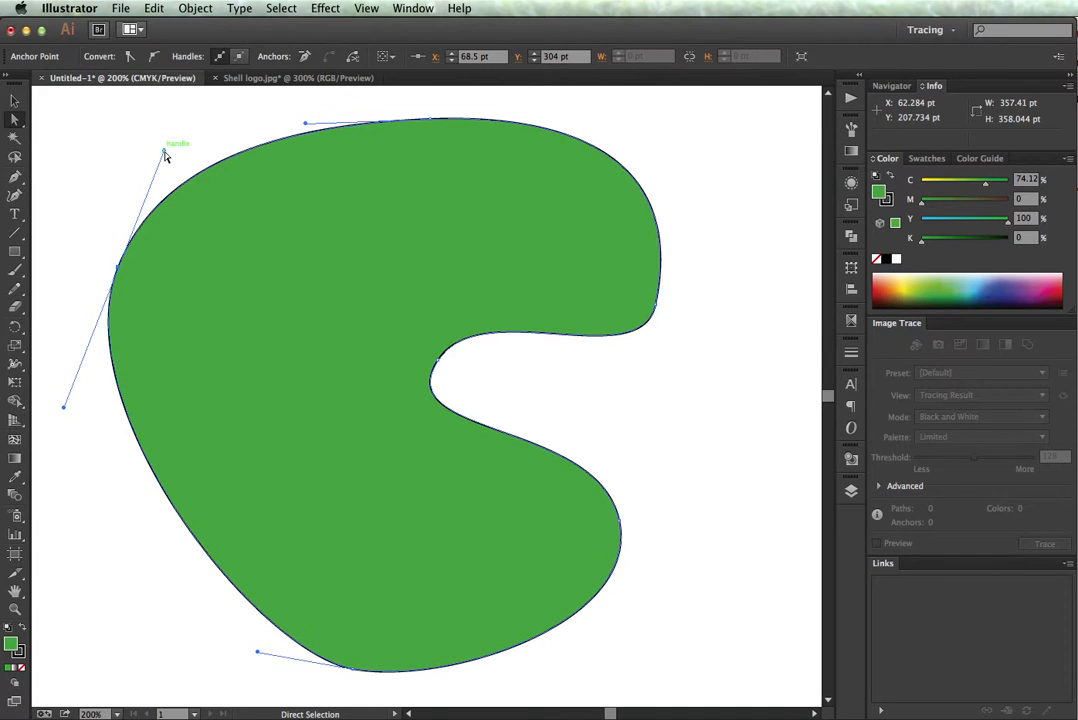
- Select the entire green curved shape with the Selection tool and delete it from the artboard
key(super+minus)
key(super+minus)
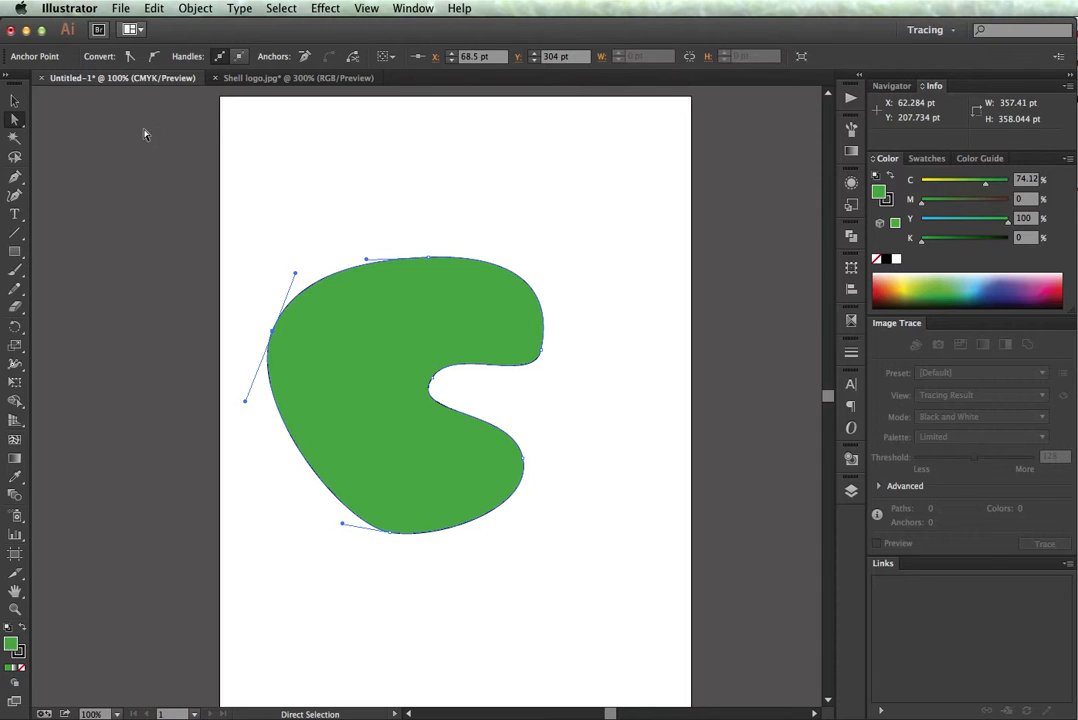
key(v)
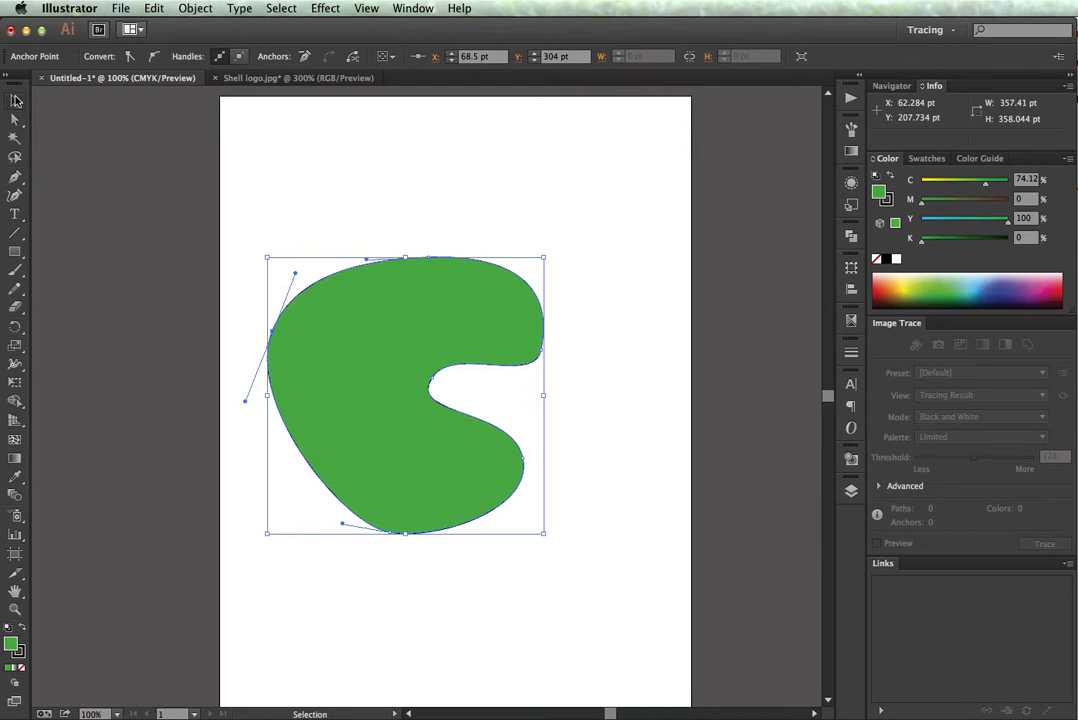
click(347, 332)
drag(351, 375, 460, 253)
key(Delete)
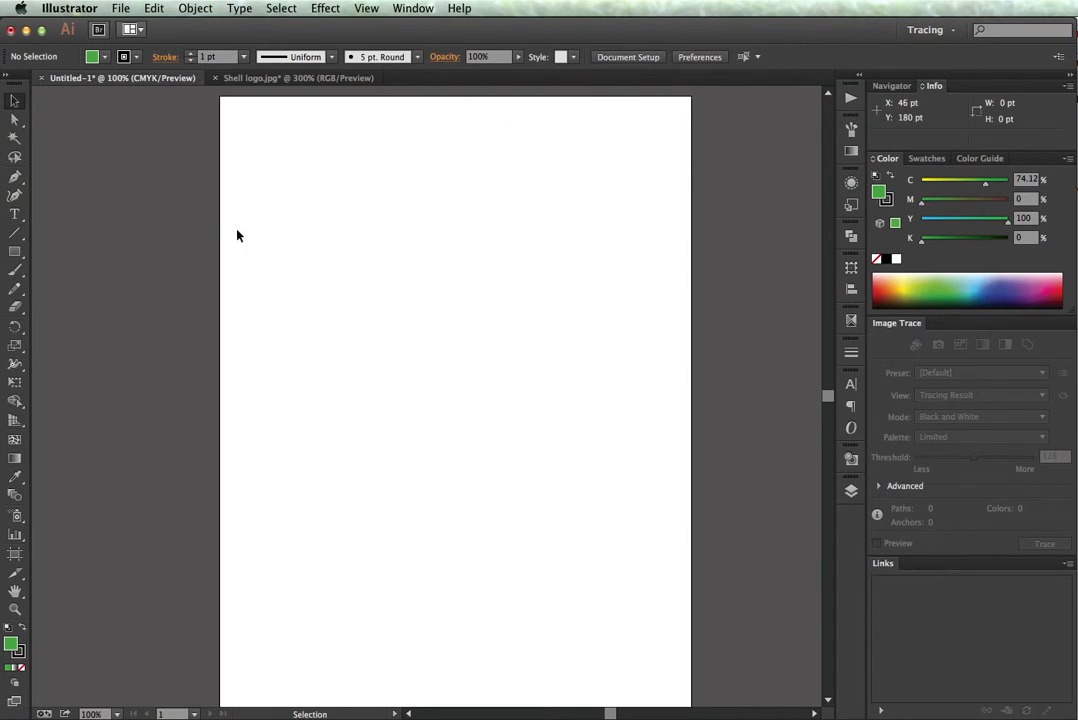
- Draw a closed, straight-sided six-point shape with a notch in its upper right using the Pen tool, about 240 by 229 pt
click(16, 179)
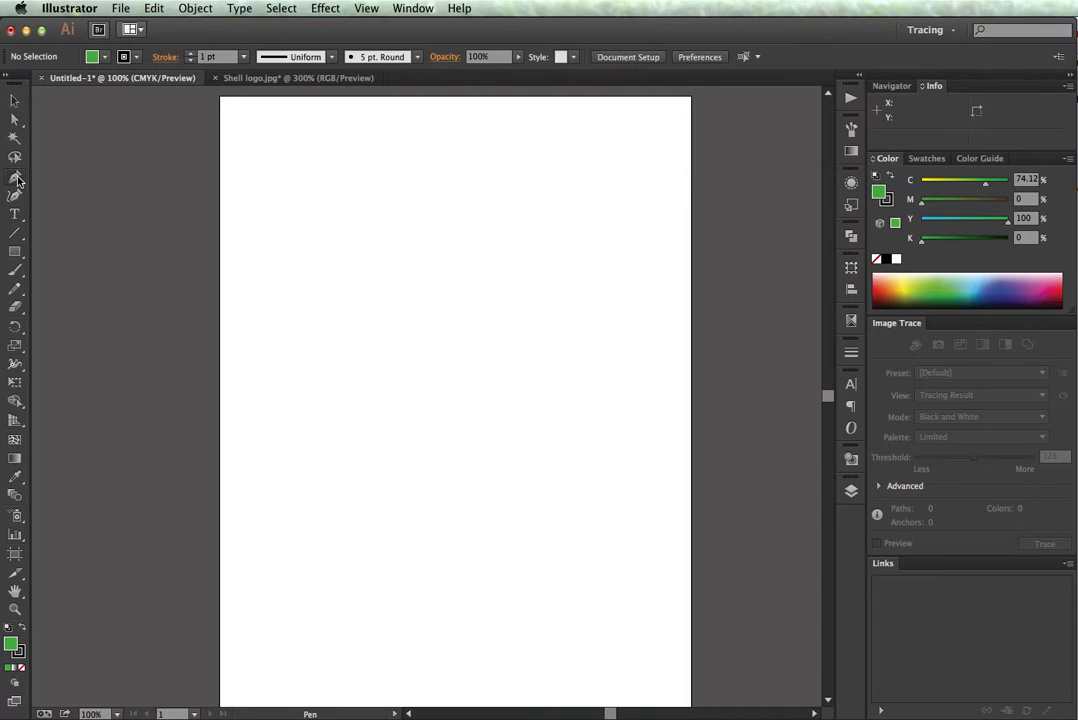
click(16, 178)
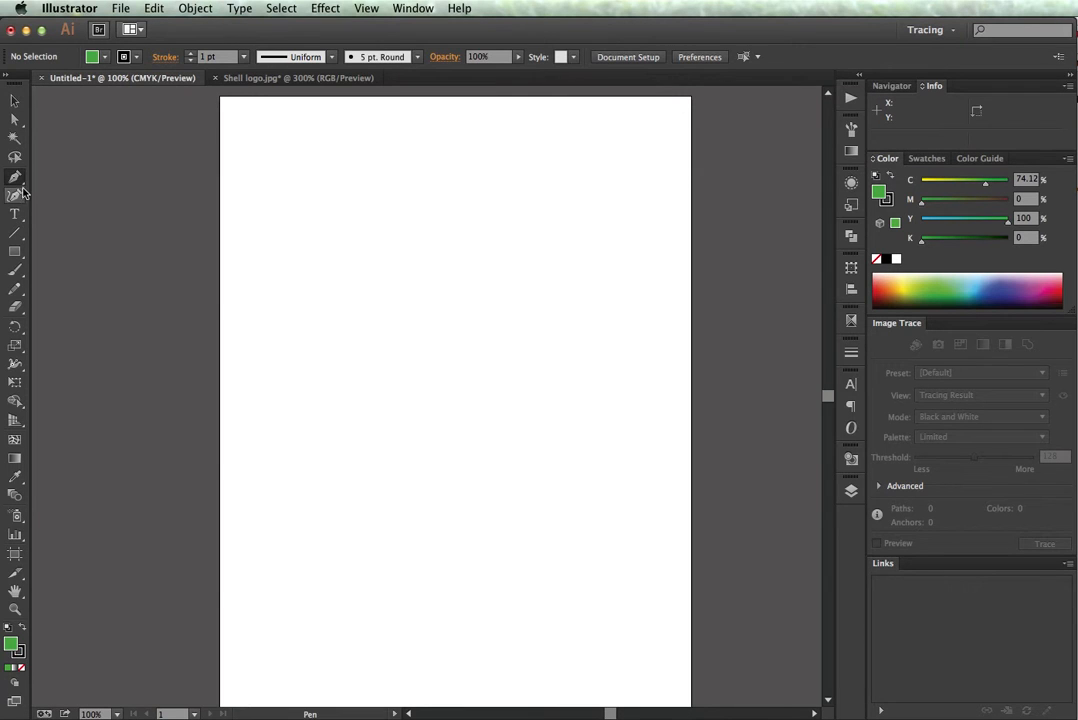
click(302, 227)
click(422, 203)
click(414, 296)
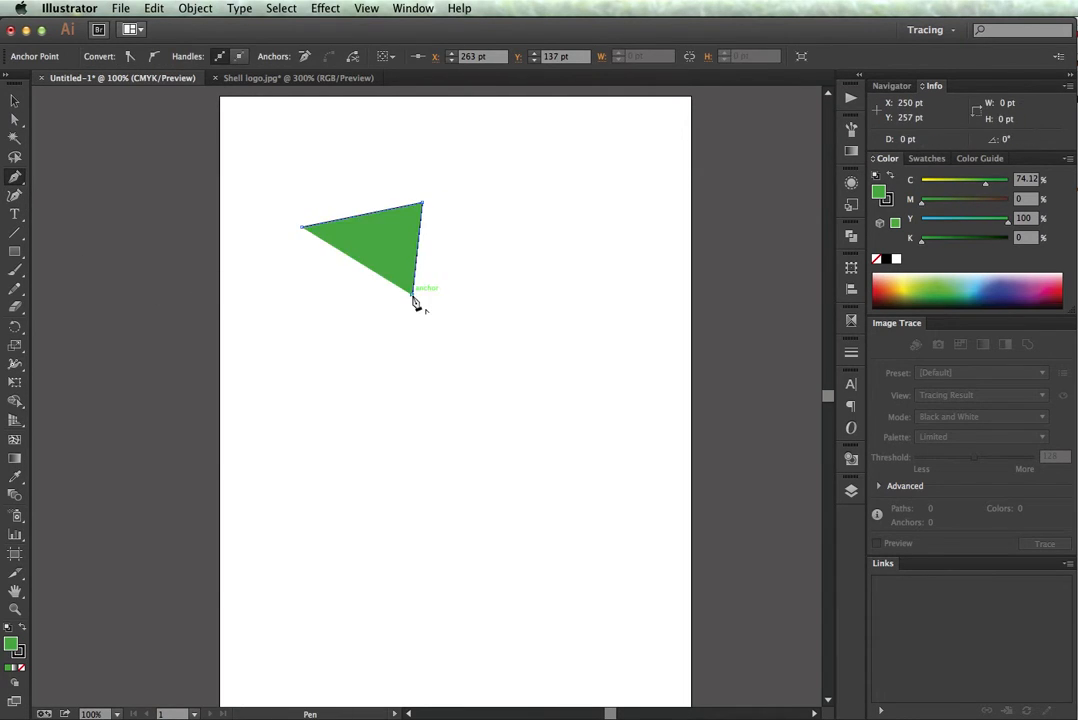
click(487, 262)
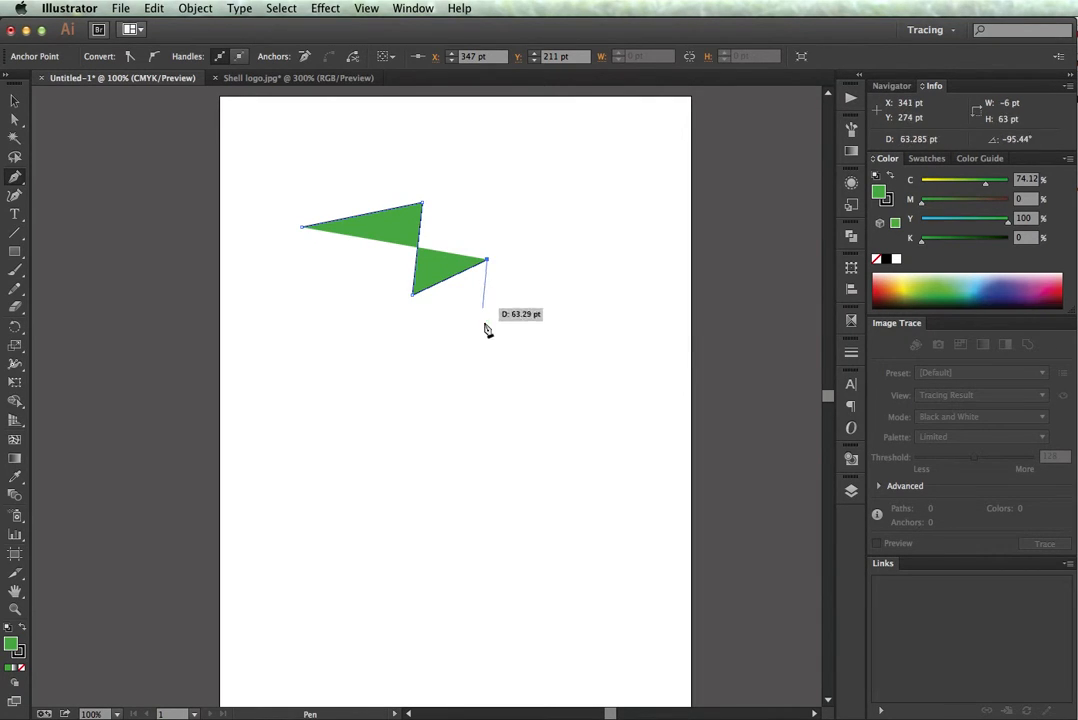
click(487, 363)
click(315, 378)
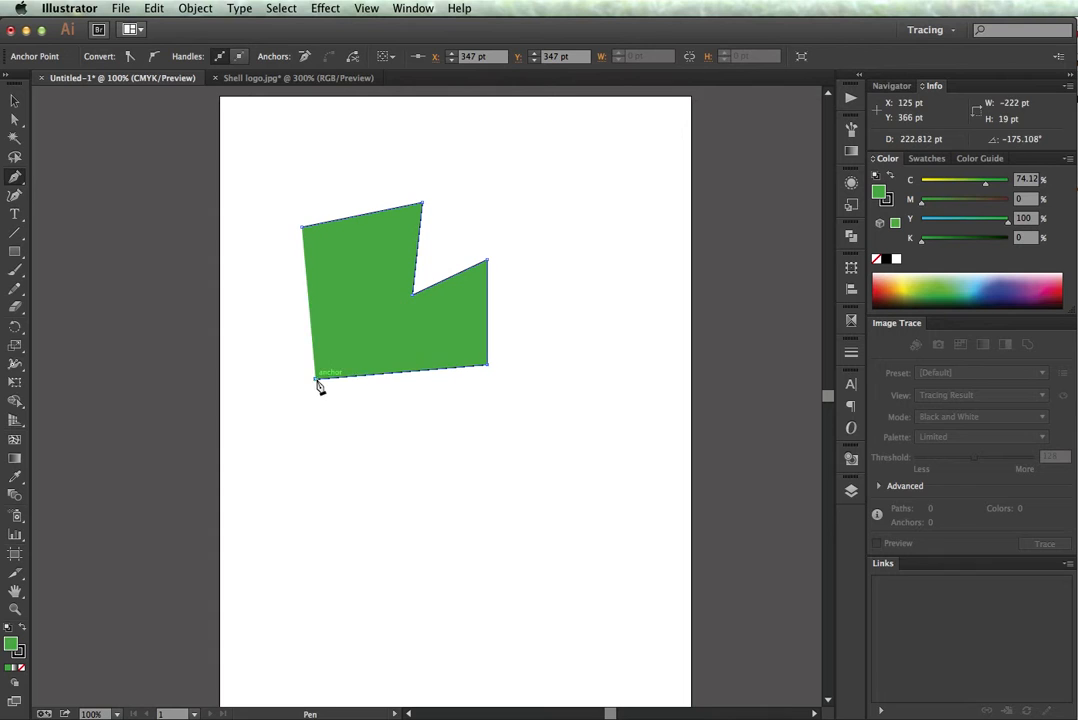
click(302, 232)
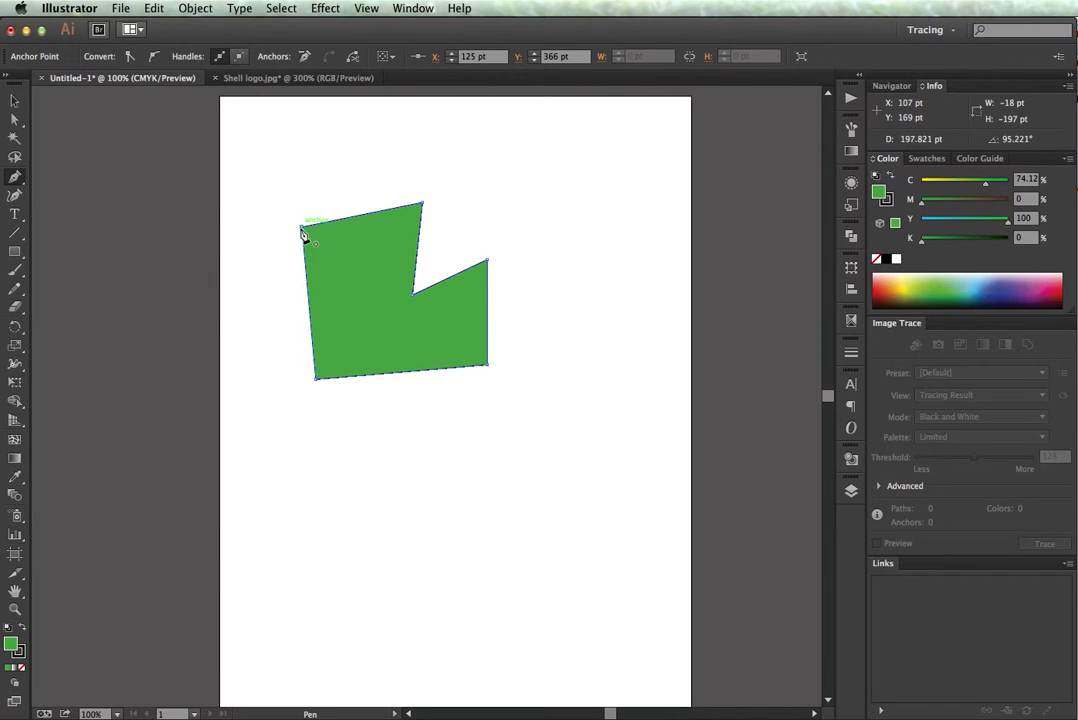
- Select the straight-sided notched shape and delete it
click(14, 100)
click(328, 286)
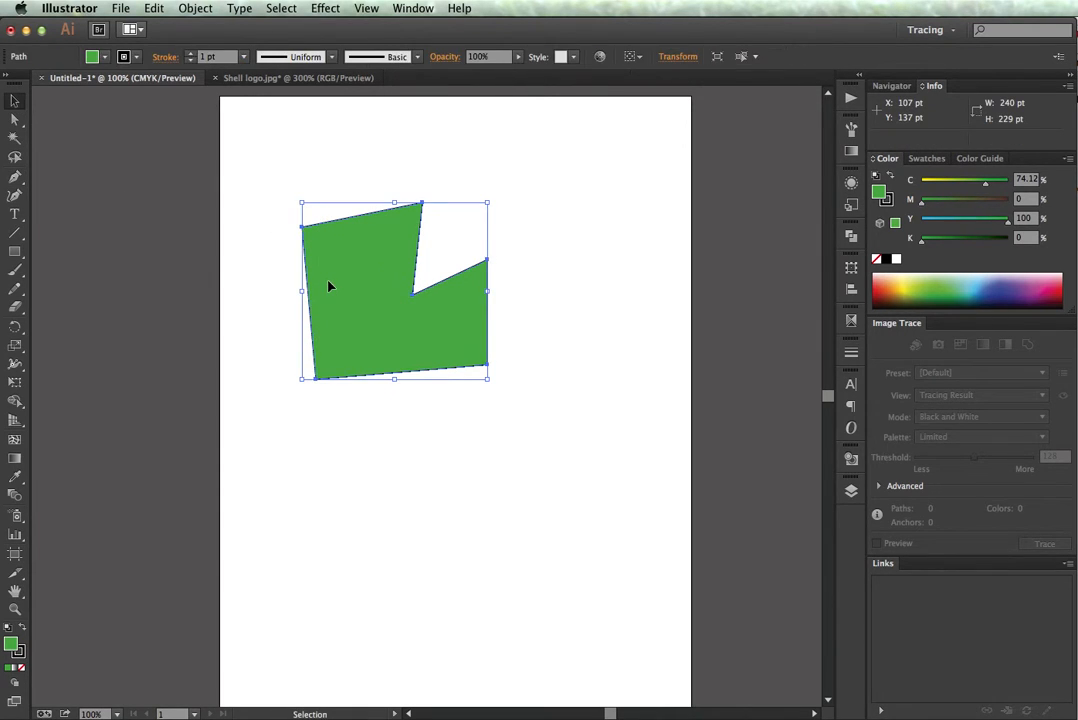
key(Delete)
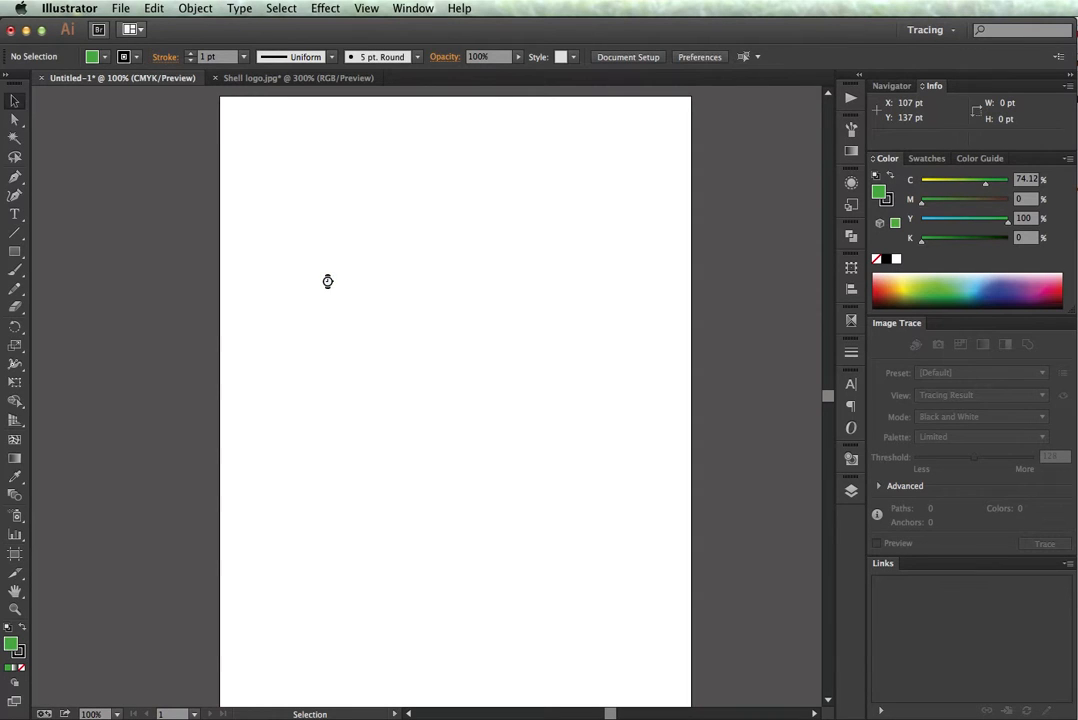
- Set the fill to none and draw an open zigzag path of four straight segments with the Pen tool
click(22, 669)
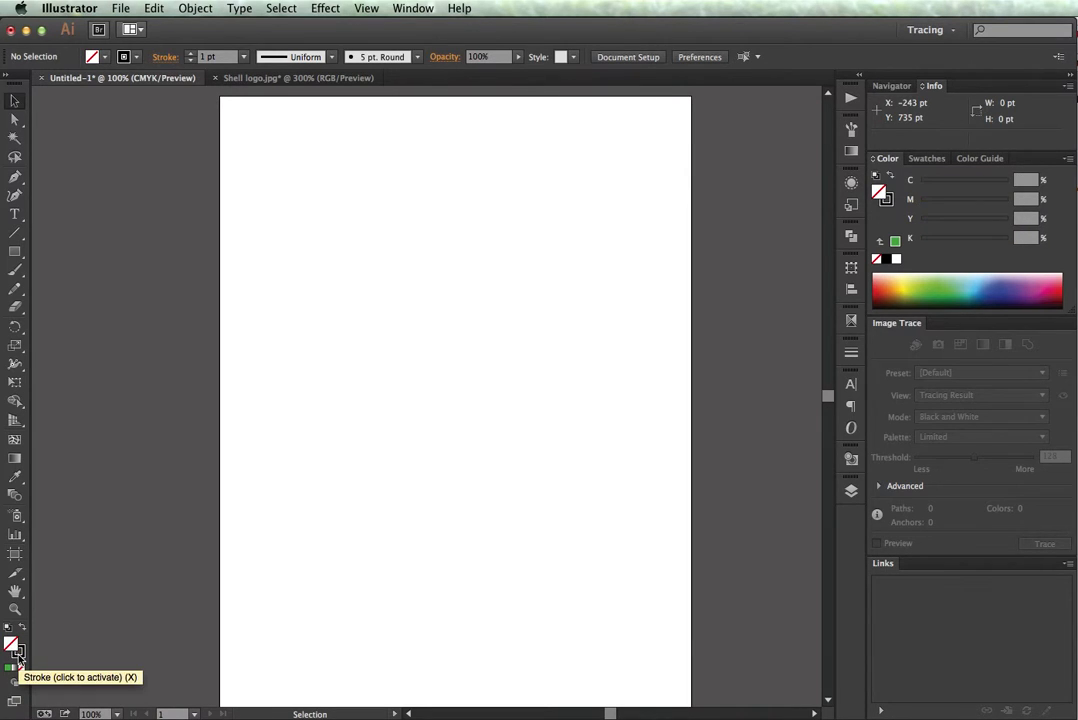
click(15, 176)
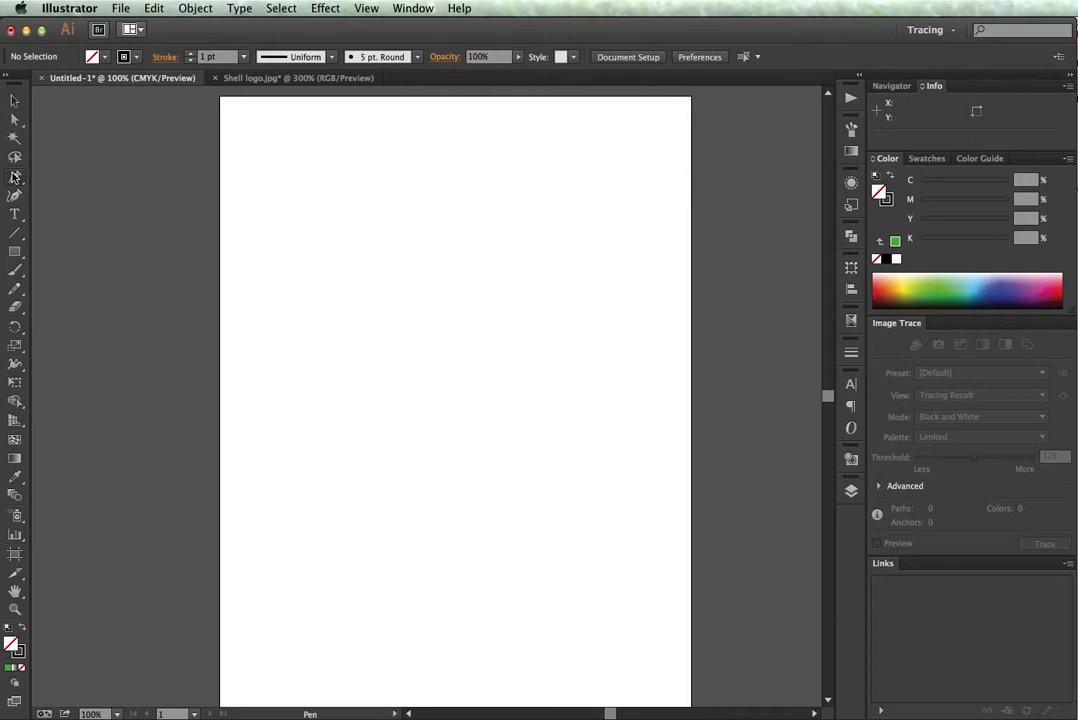
click(272, 243)
click(347, 191)
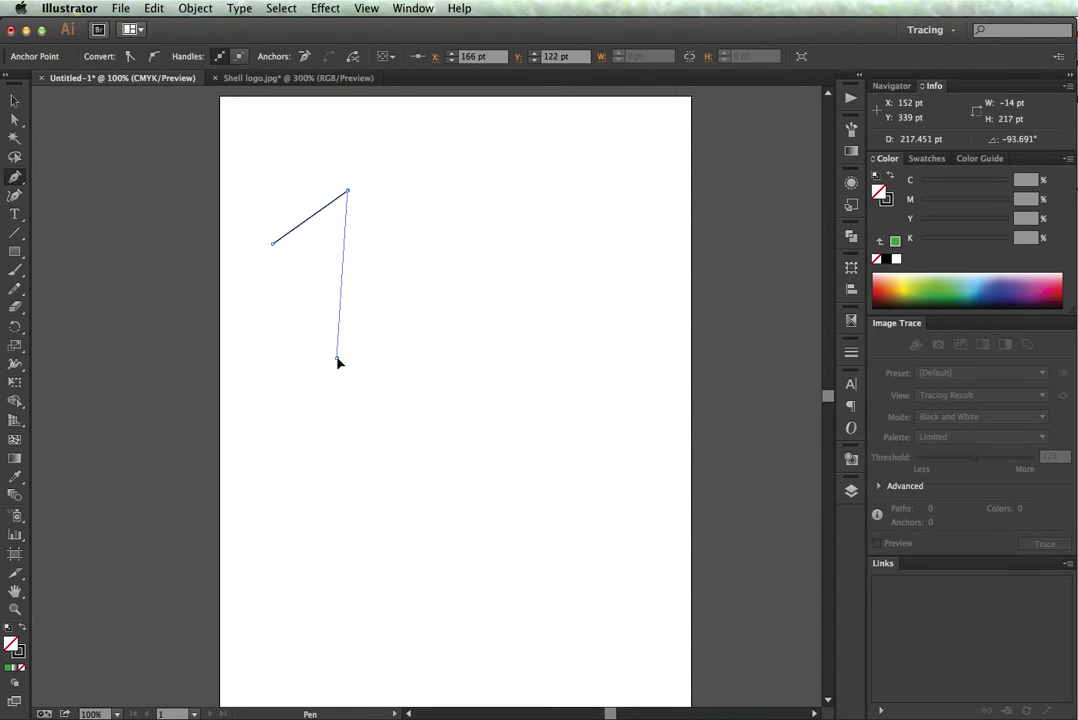
click(336, 357)
click(438, 196)
click(438, 314)
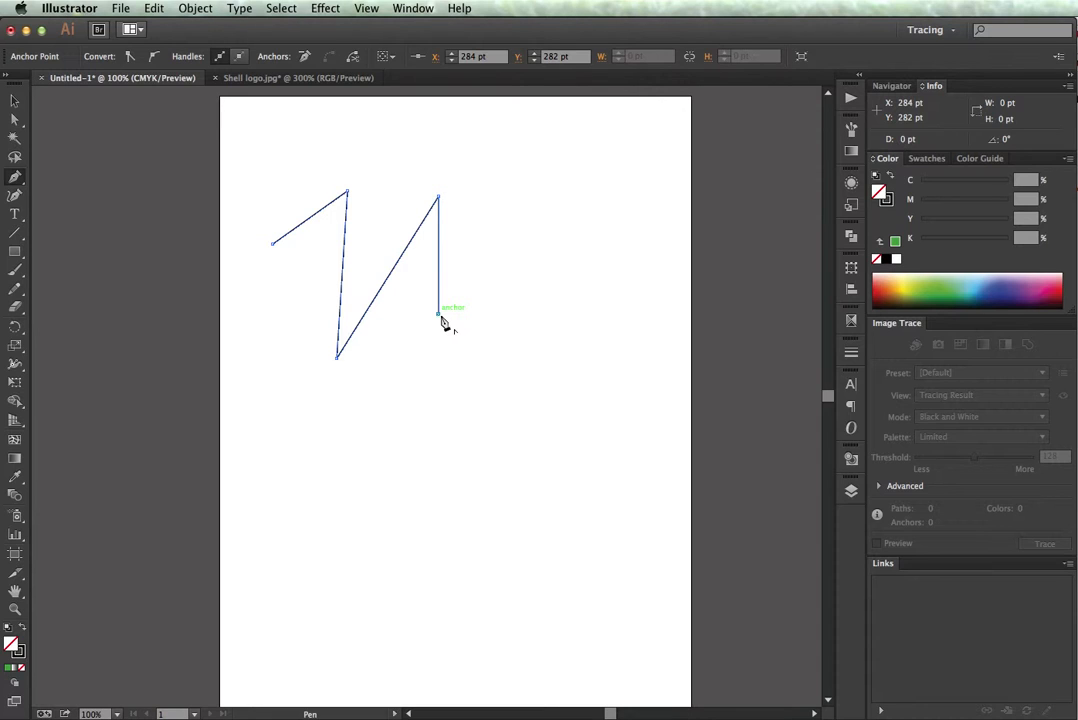
- Delete the zigzag and draw a new open path with a horizontal, a vertical and a diagonal segment ending at about X 373 pt, Y 337 pt
key(BackSpace)
key(BackSpace)
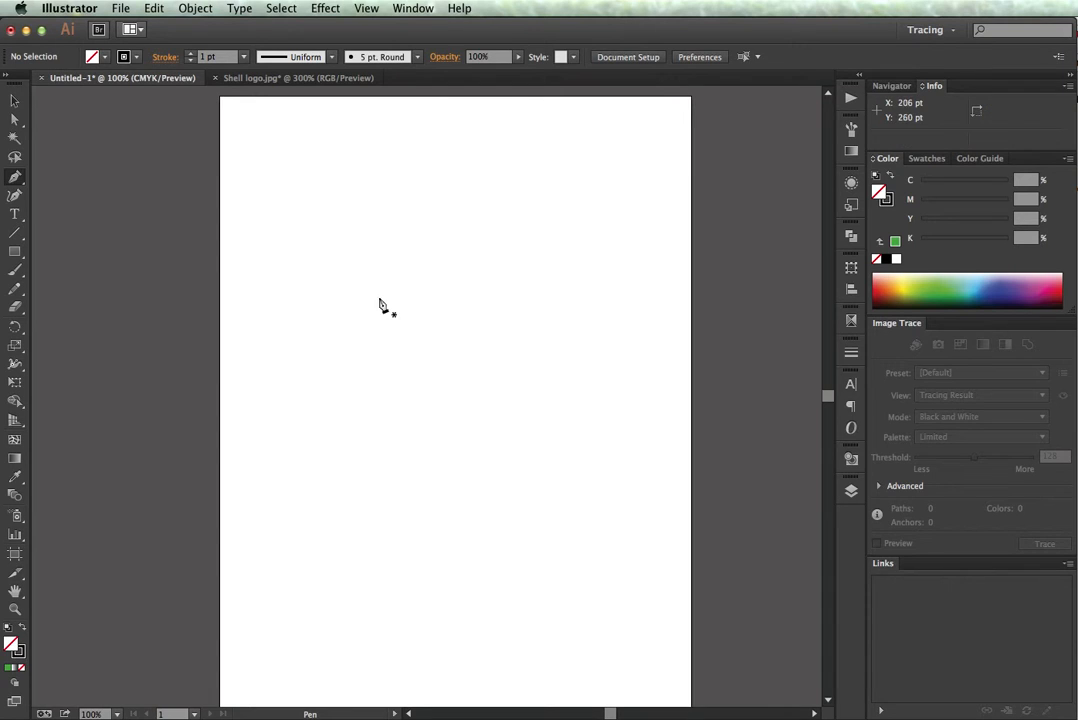
click(290, 251)
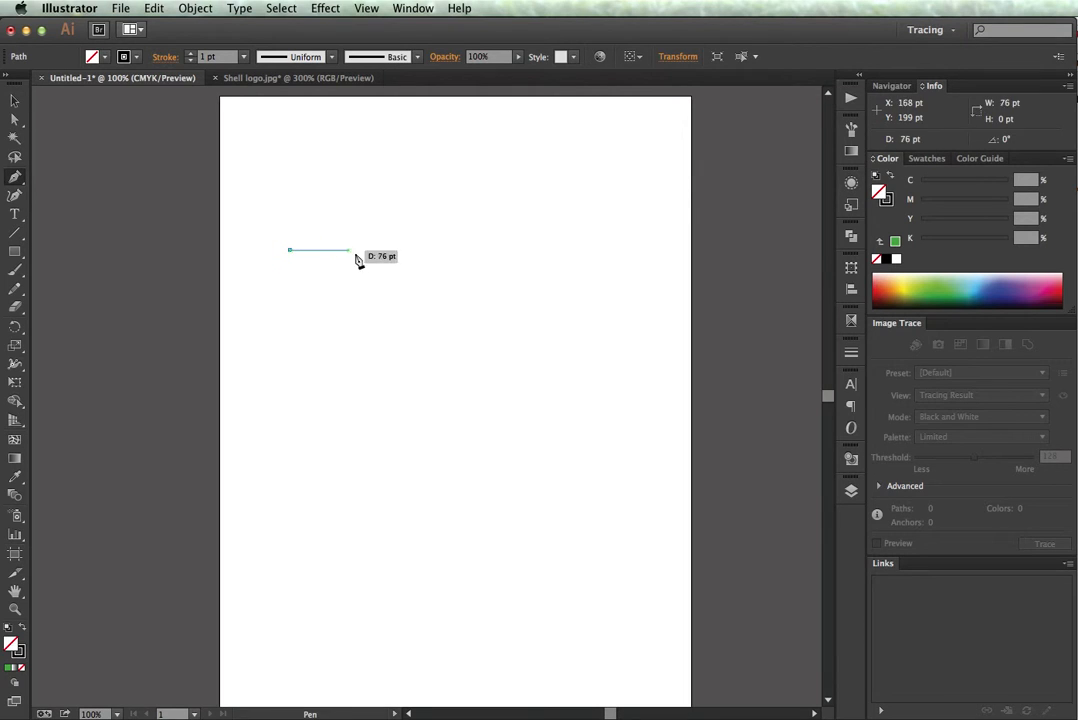
click(461, 251)
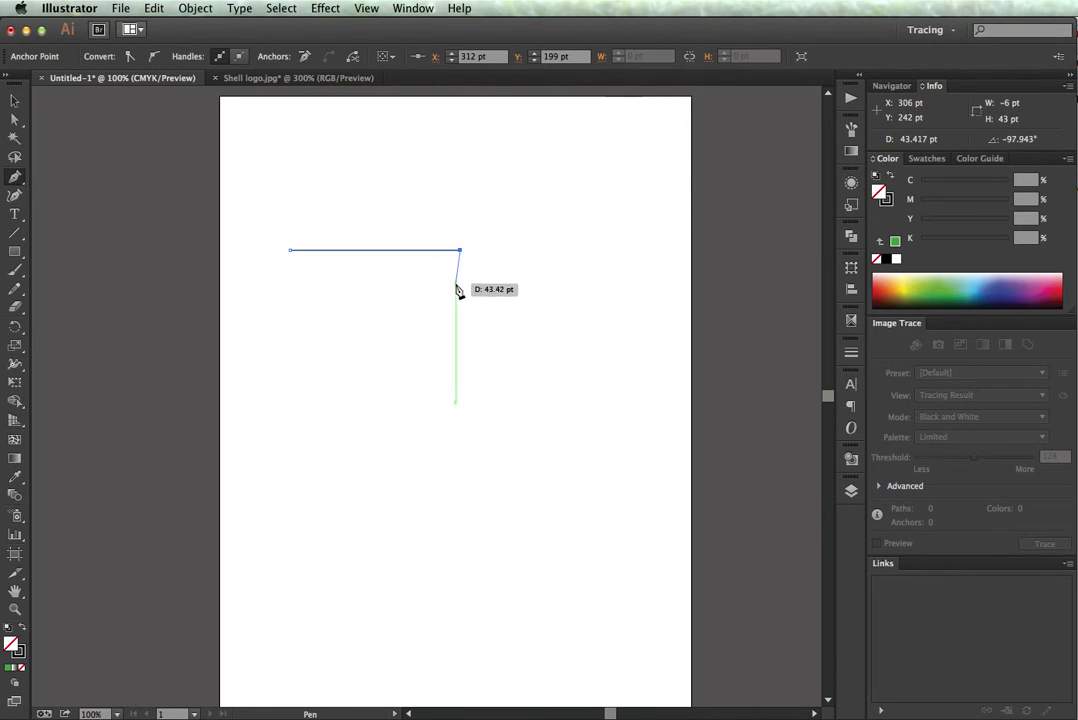
click(461, 318)
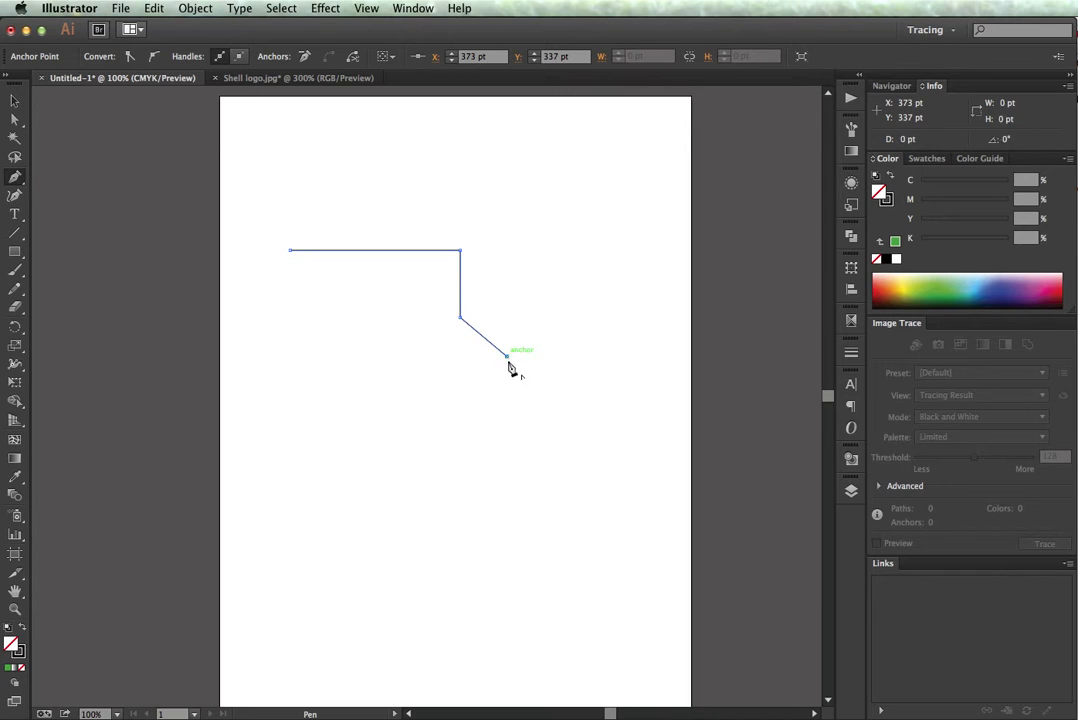
click(507, 356)
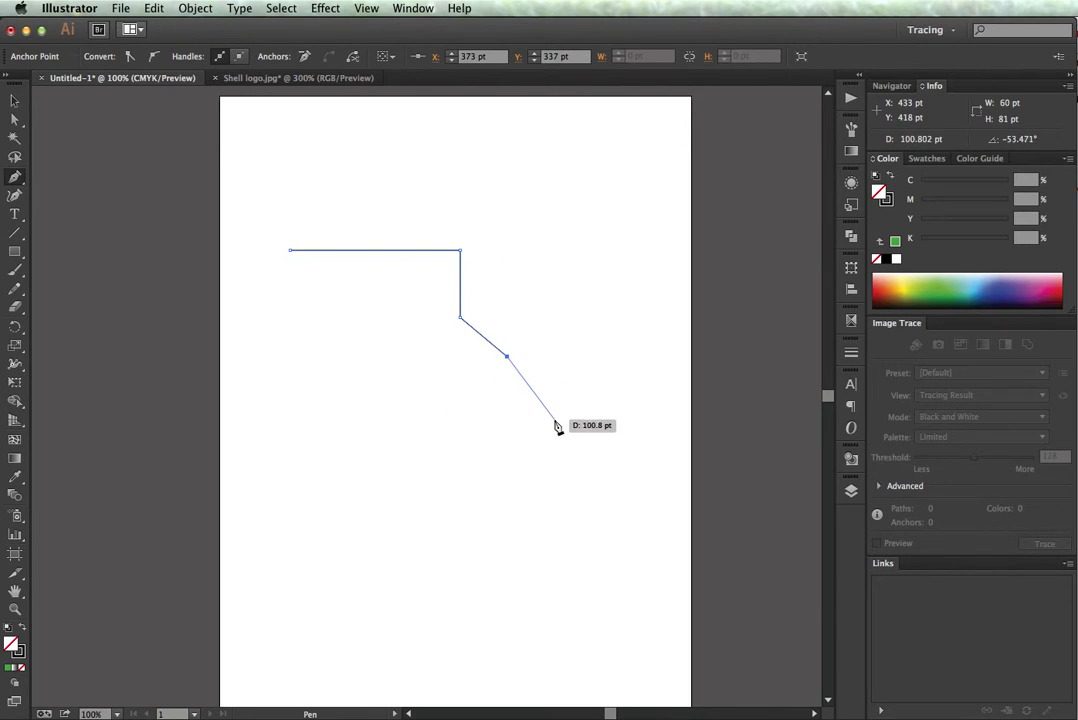
- Continue the path with curved segments through about X 435 pt, Y 418 pt and X 291 pt, Y 477 pt, and remove the last anchor's outgoing handle
drag(555, 418, 549, 468)
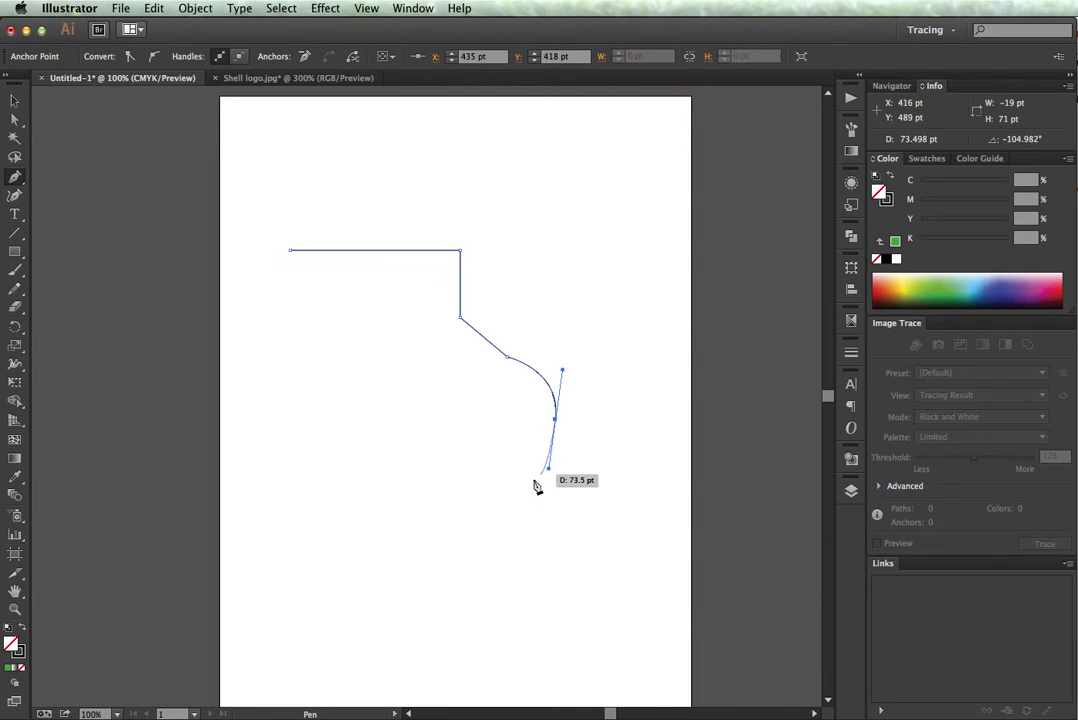
drag(444, 466, 430, 416)
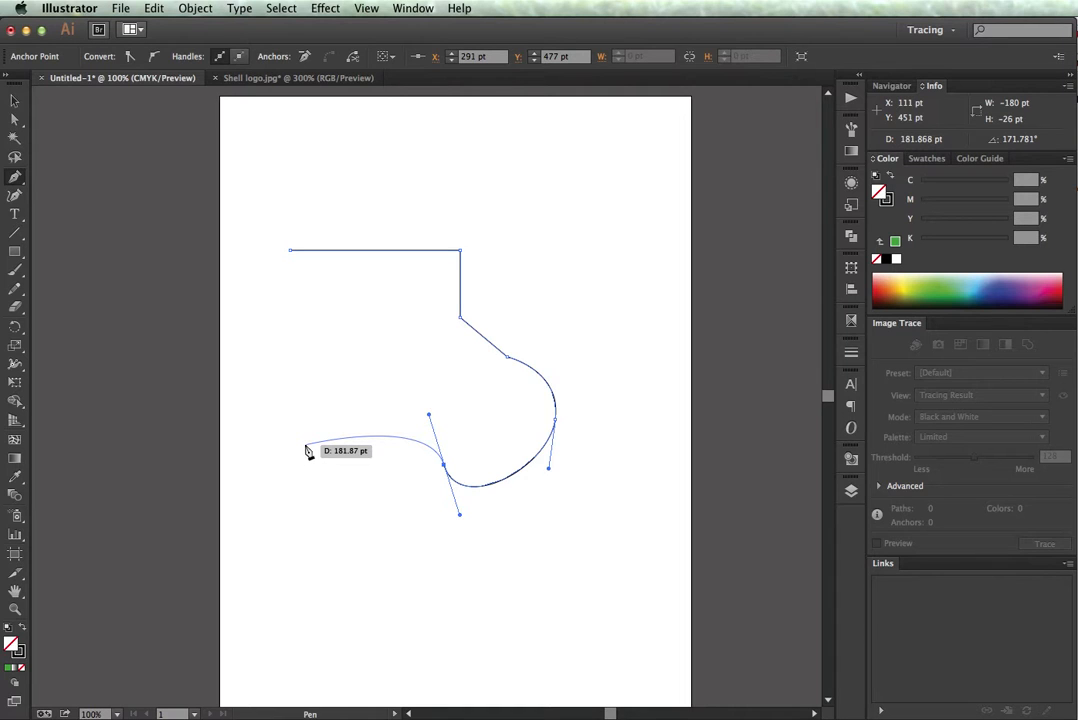
click(445, 468)
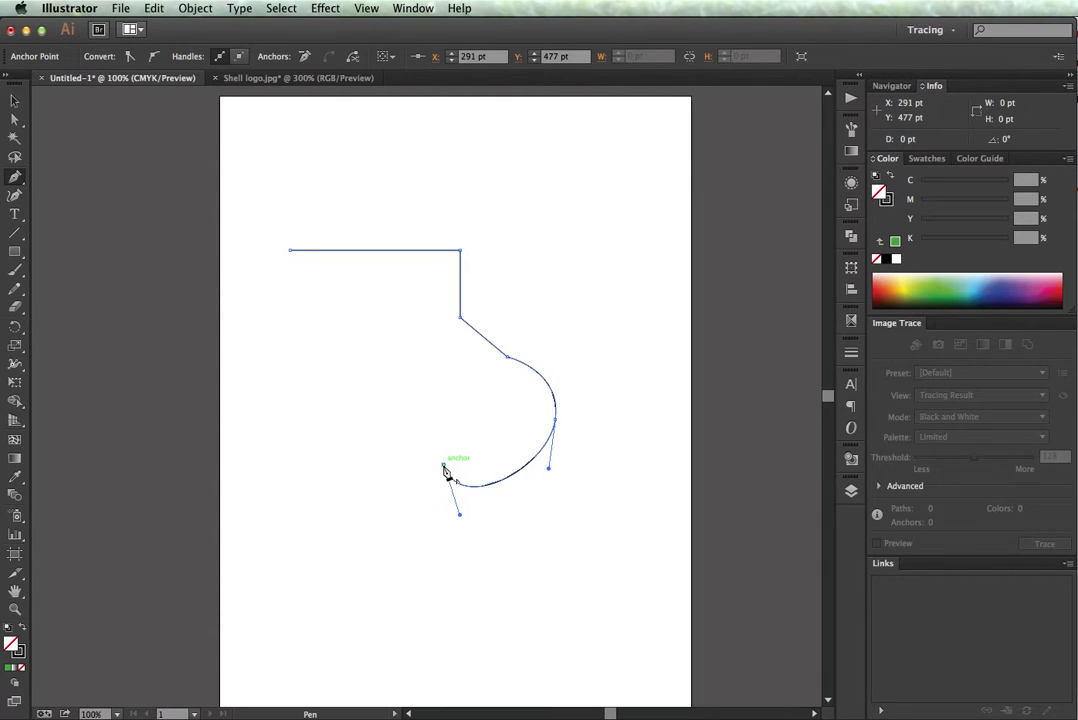
- Add a horizontal and a near-vertical straight segment ending at about X 142 pt, Y 406 pt, and pull an outgoing handle toward the upper left
click(330, 464)
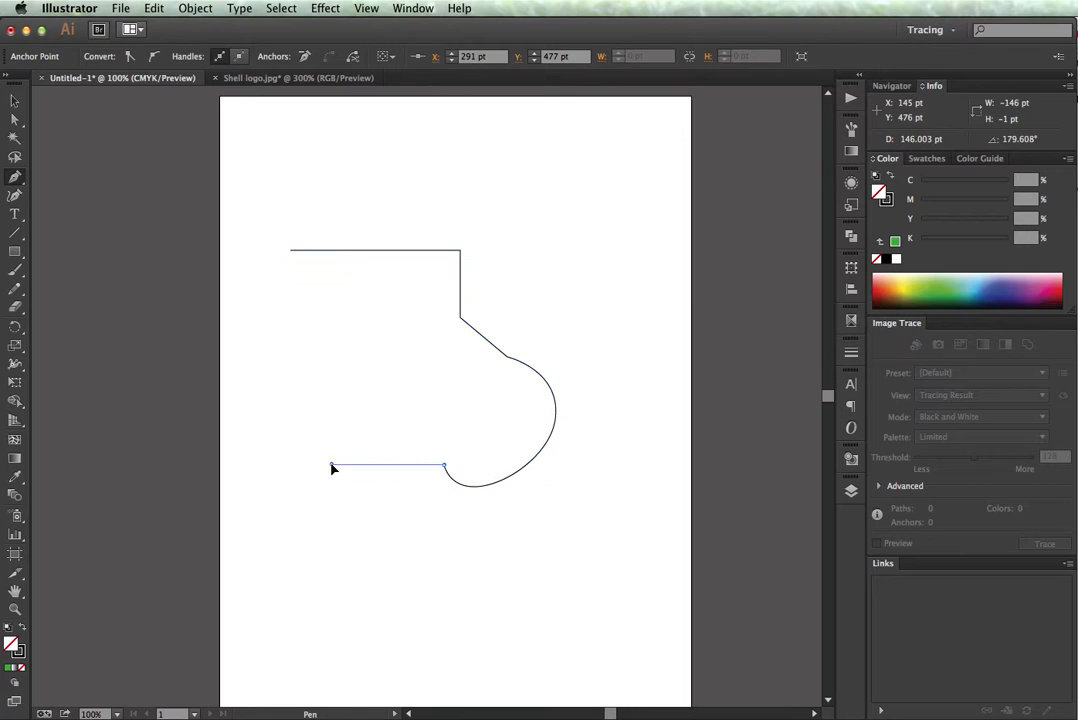
click(331, 412)
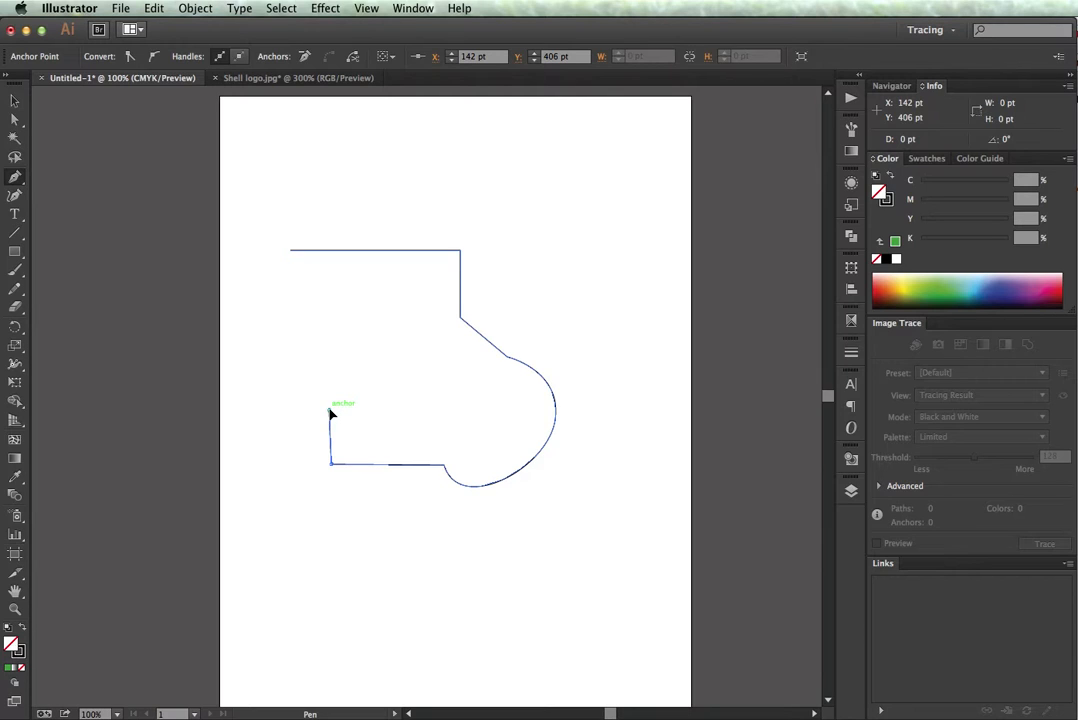
drag(331, 412, 258, 383)
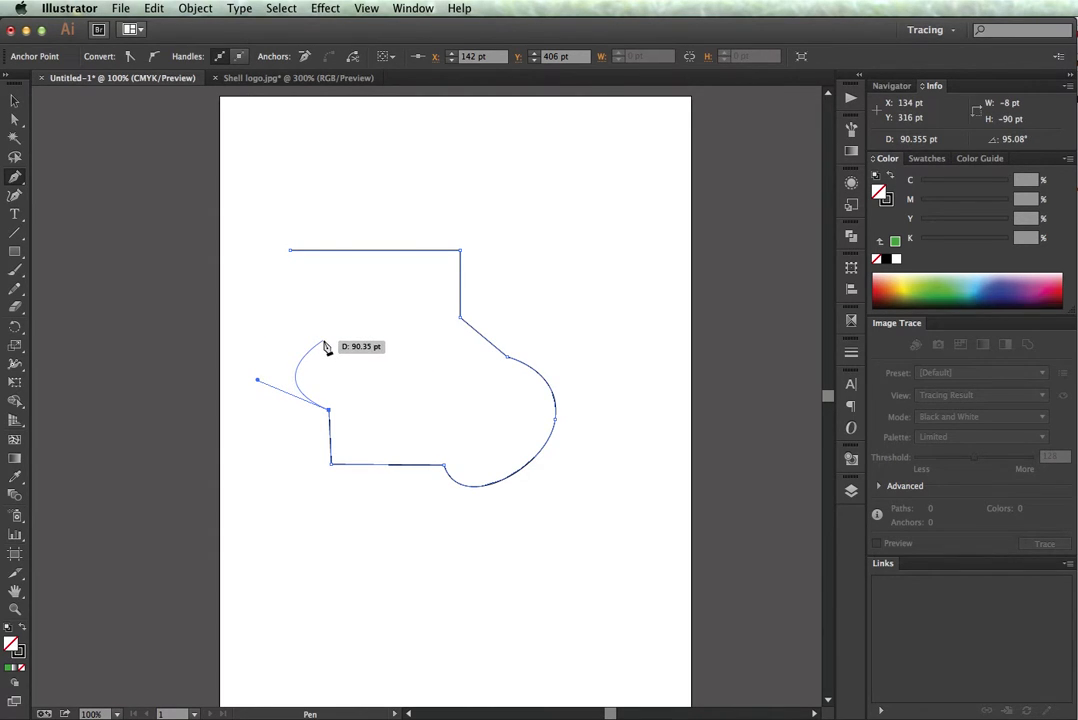
- Continue the path with curves to about X 105 pt, Y 292 pt, then straight segments through X 79 pt to X 43 pt, both at Y 258 pt
drag(322, 341, 293, 322)
click(301, 322)
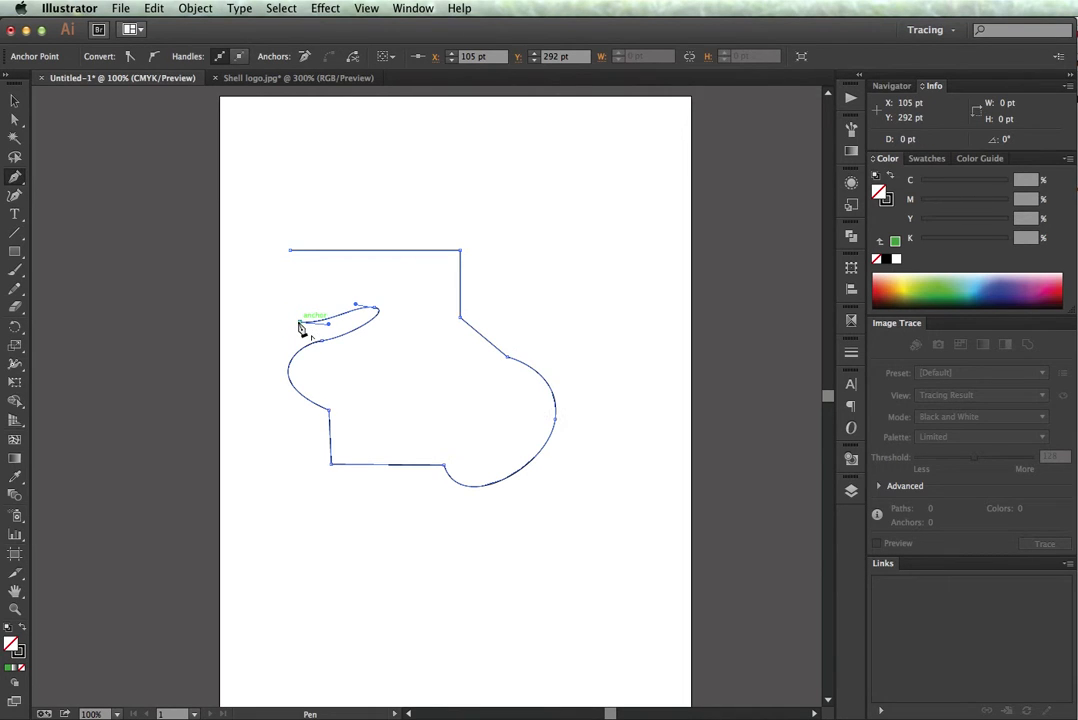
click(280, 296)
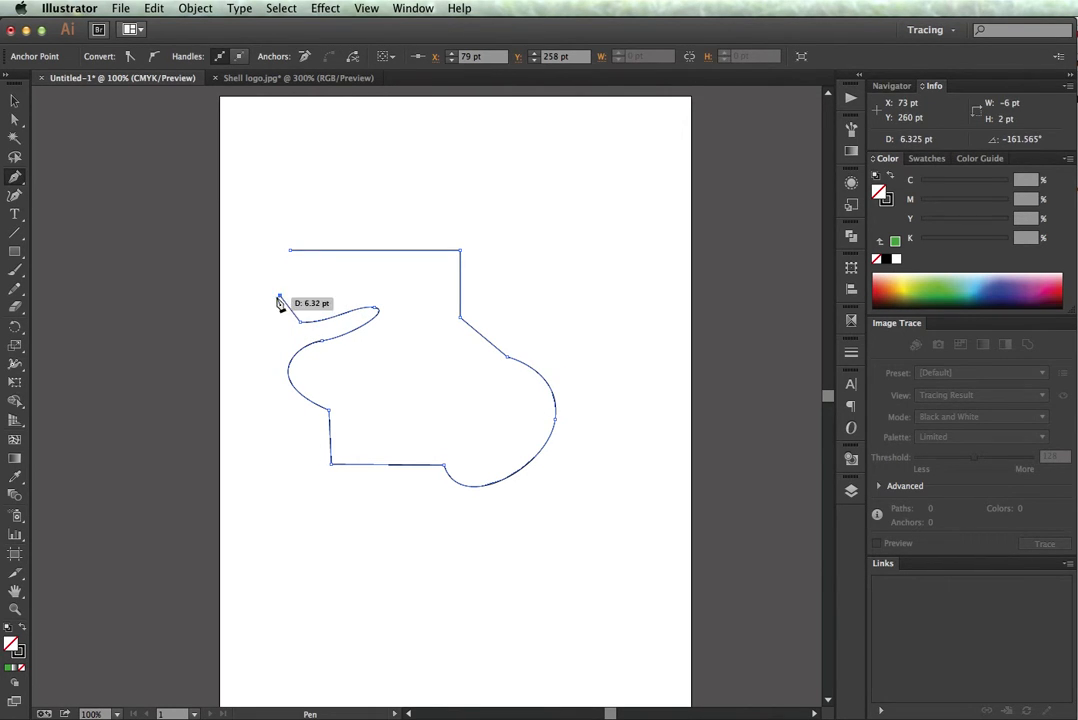
drag(278, 298, 252, 297)
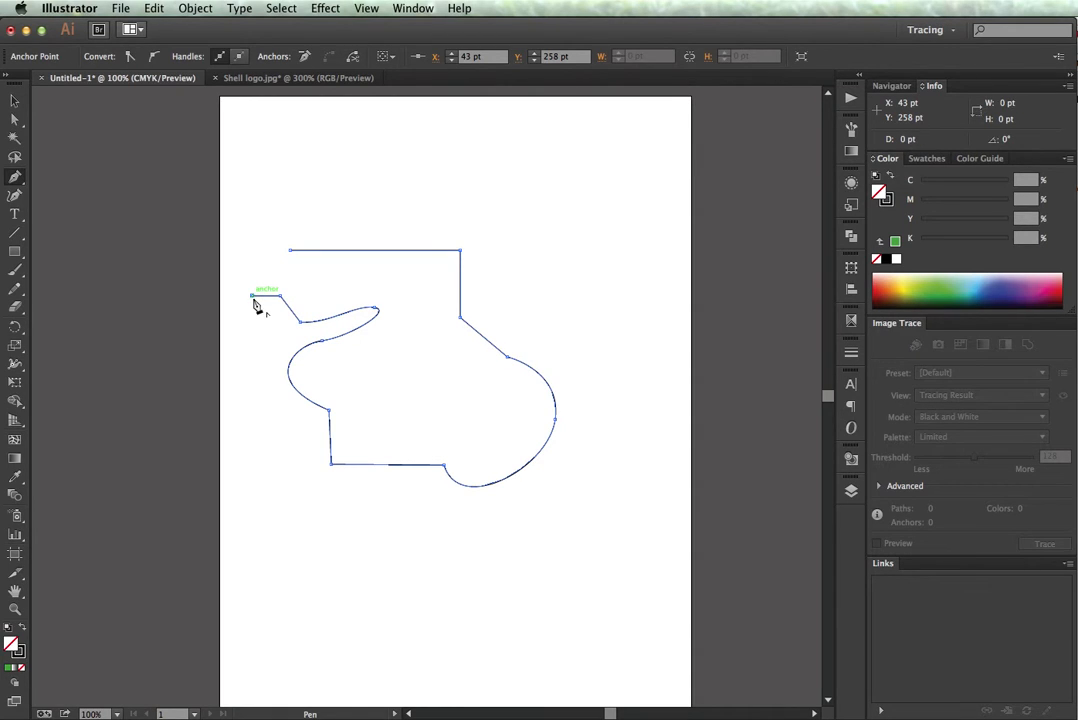
- Pull an outgoing handle upward and close the path with a curve arching through about X 52 pt, Y 151 pt to its starting anchor
drag(253, 298, 230, 244)
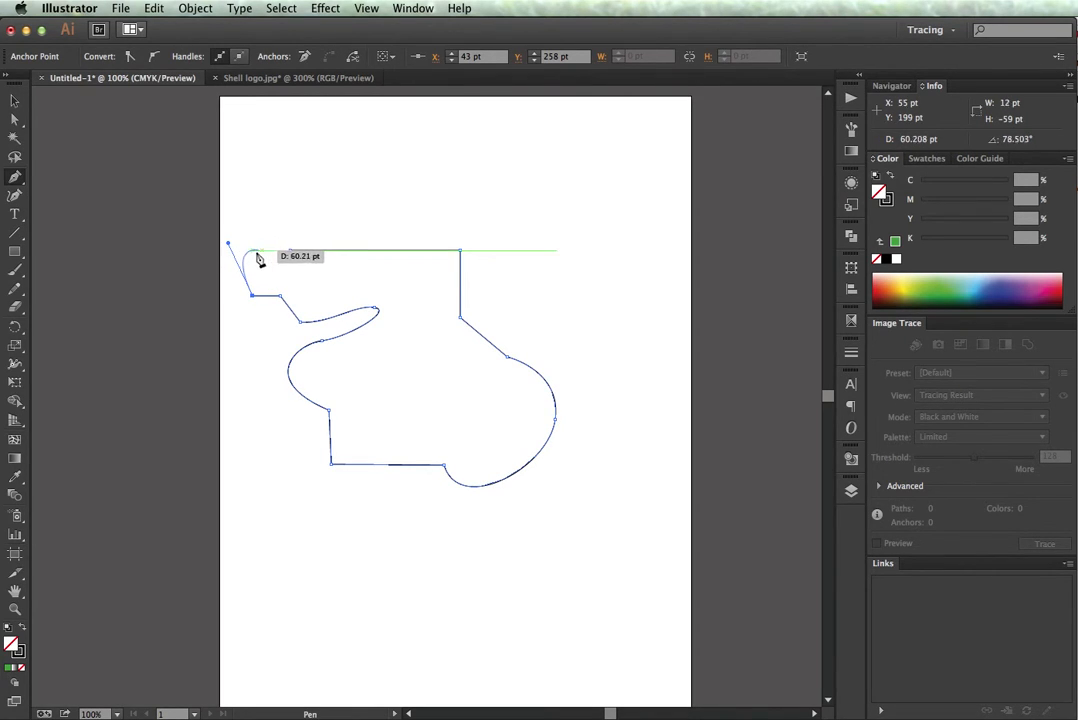
drag(259, 213, 289, 215)
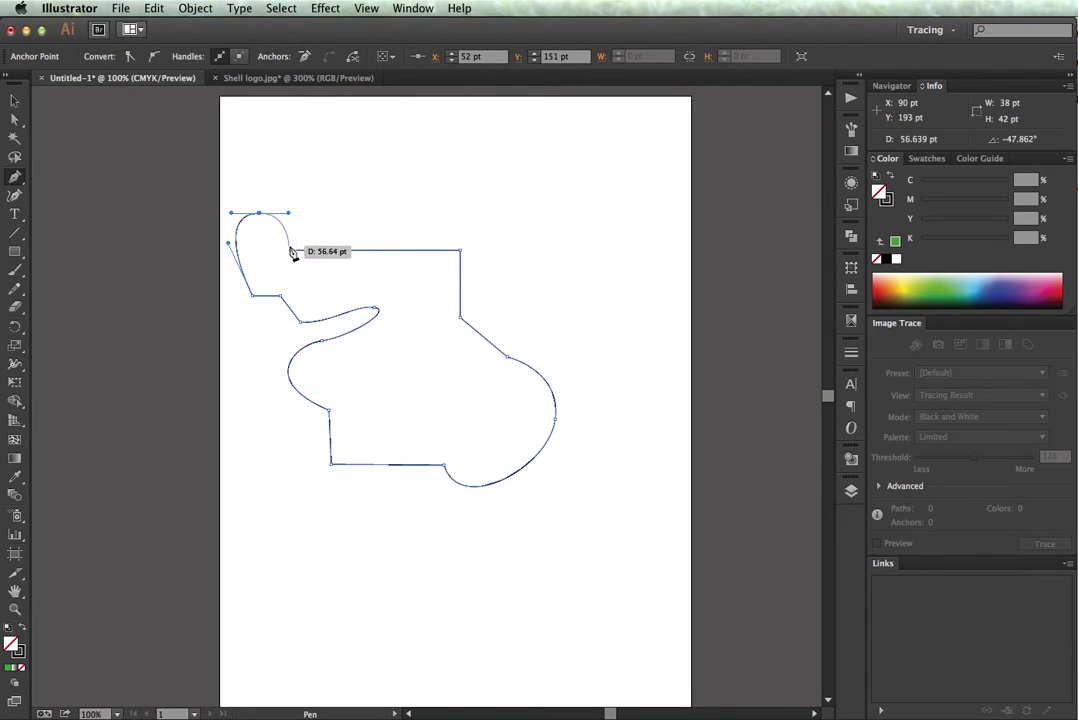
click(290, 251)
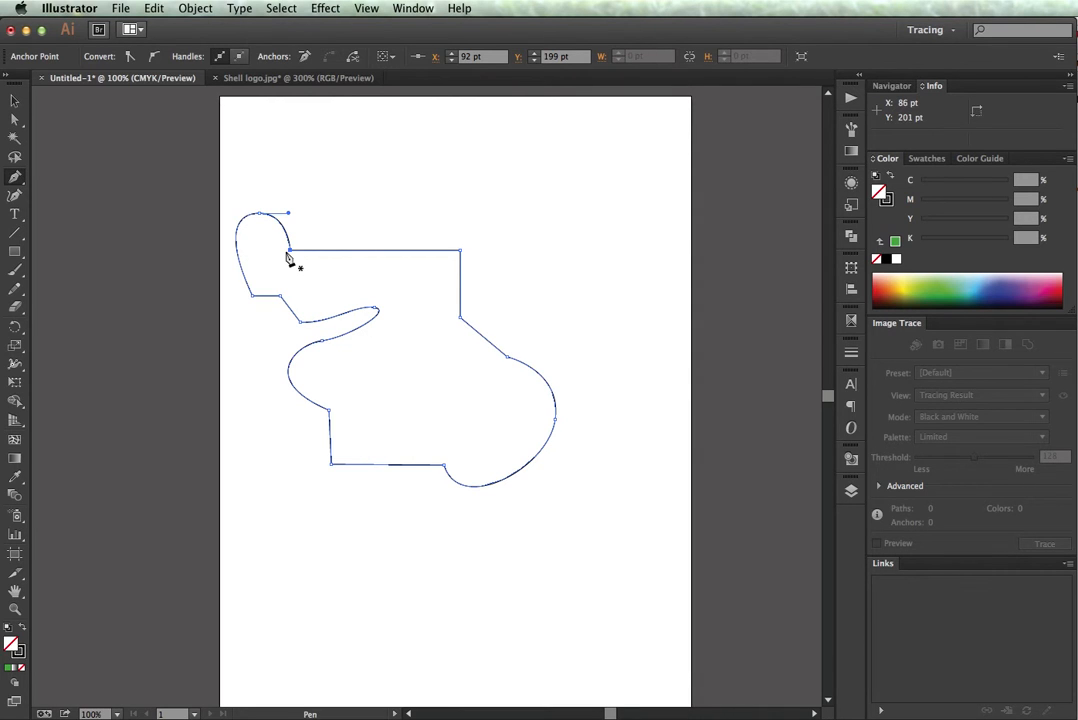
click(14, 100)
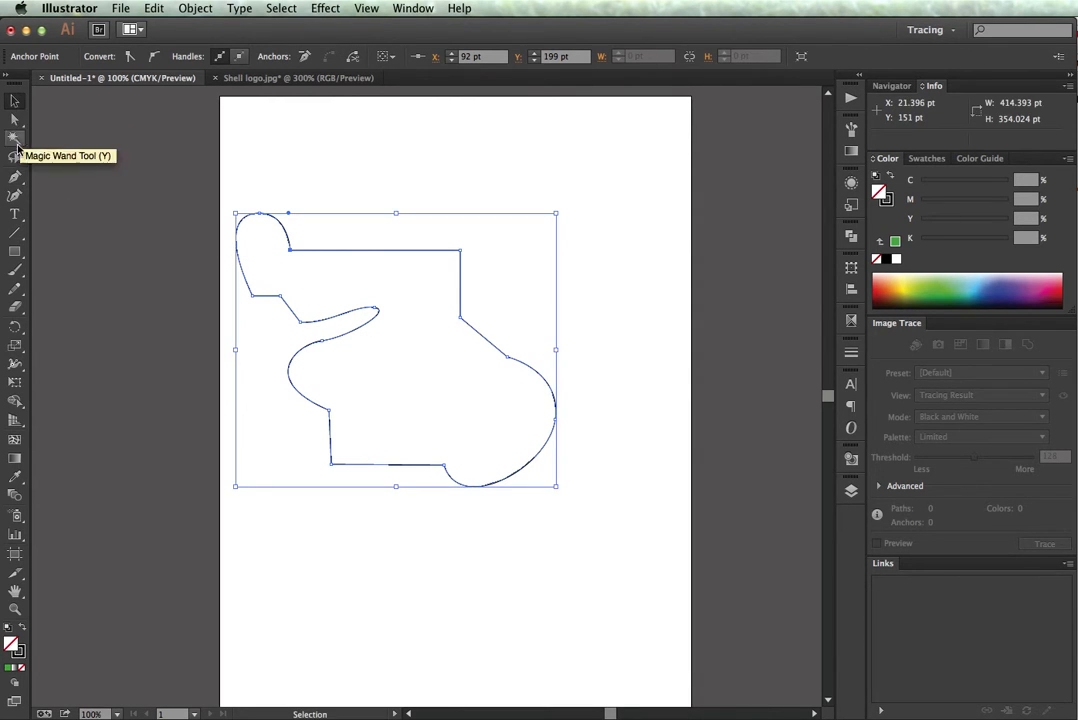
- Start a path above the shape: a horizontal segment to X 349 pt, Y 68 pt and a curve to X 349 pt, Y 164 pt without outgoing handle
click(14, 176)
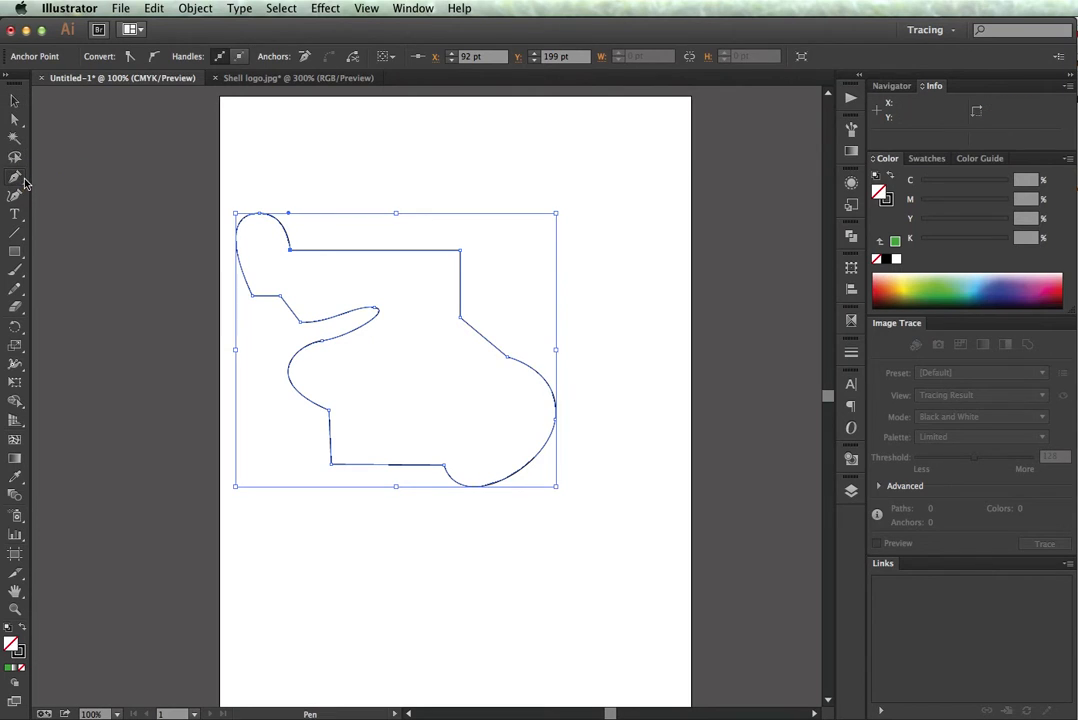
click(367, 148)
click(489, 148)
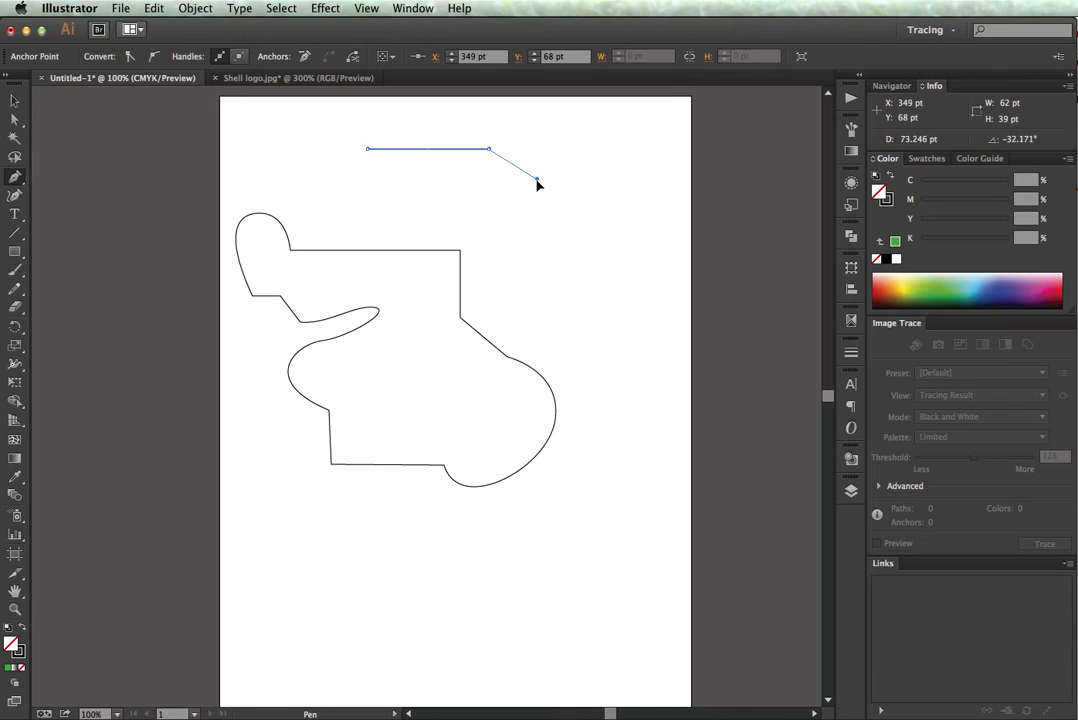
drag(489, 149, 543, 183)
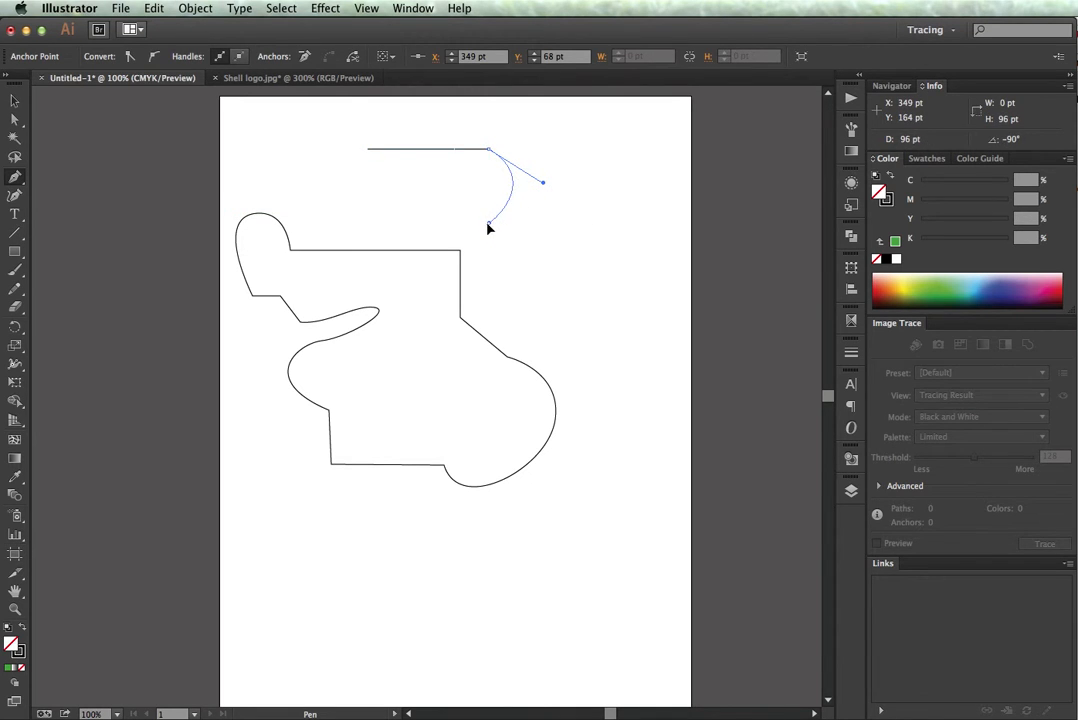
drag(488, 224, 443, 210)
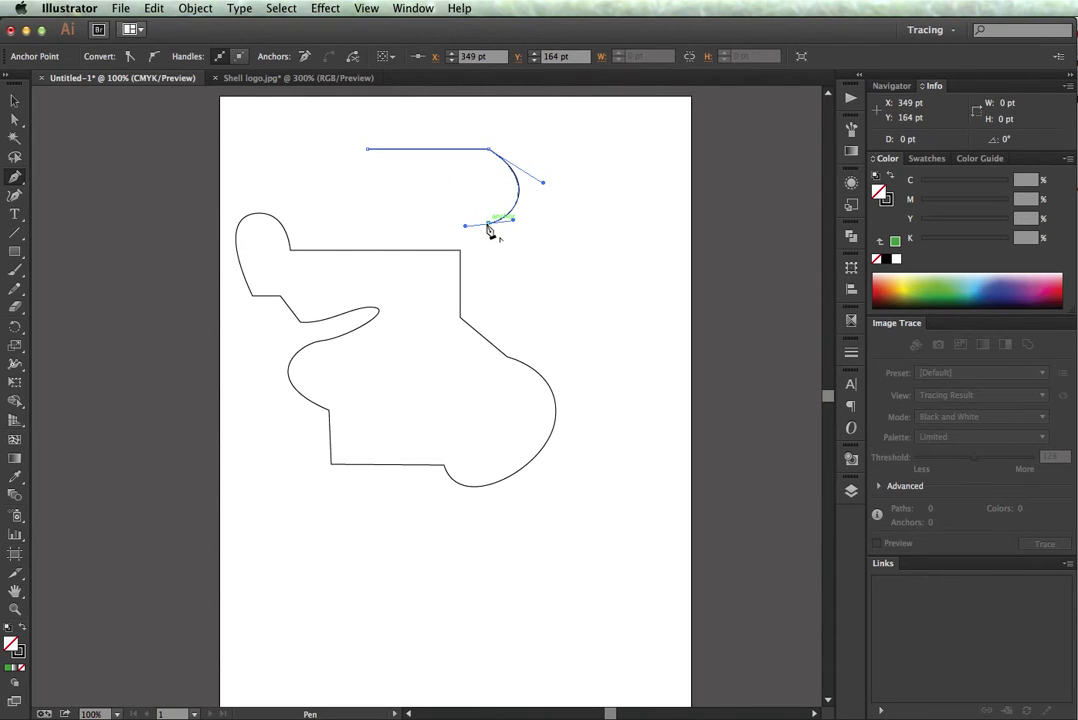
click(488, 223)
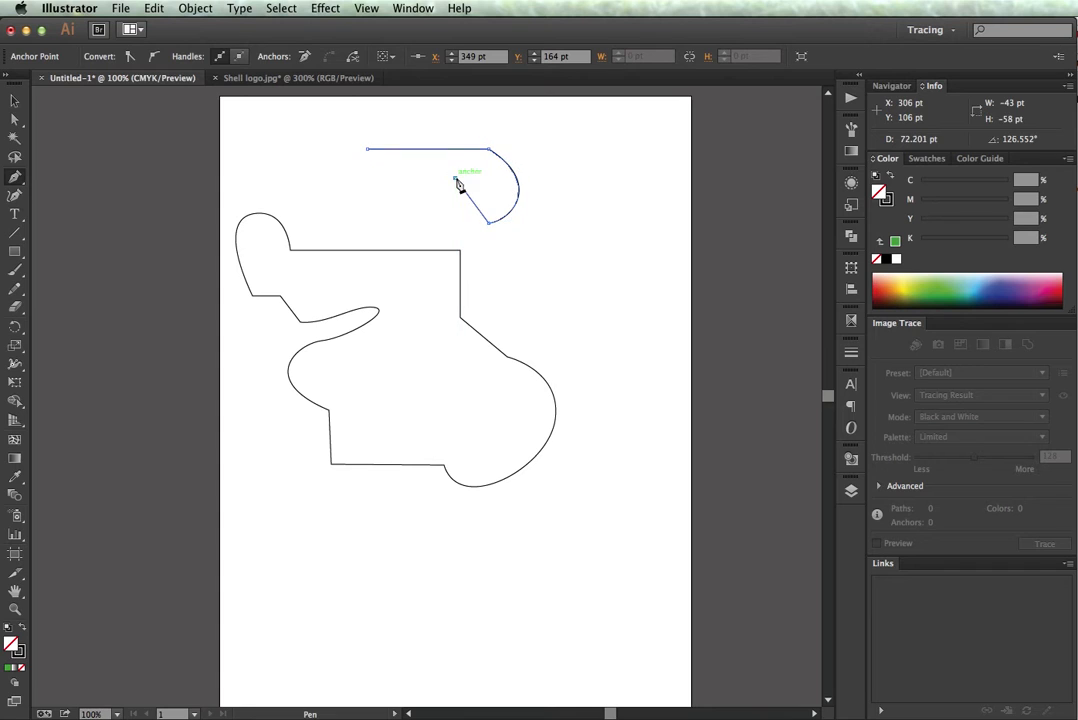
- Add straight segments through about X 306 pt, Y 106 pt and X 240 pt, Y 107 pt to X 215 pt, Y 87.5 pt
drag(455, 178, 408, 182)
click(405, 180)
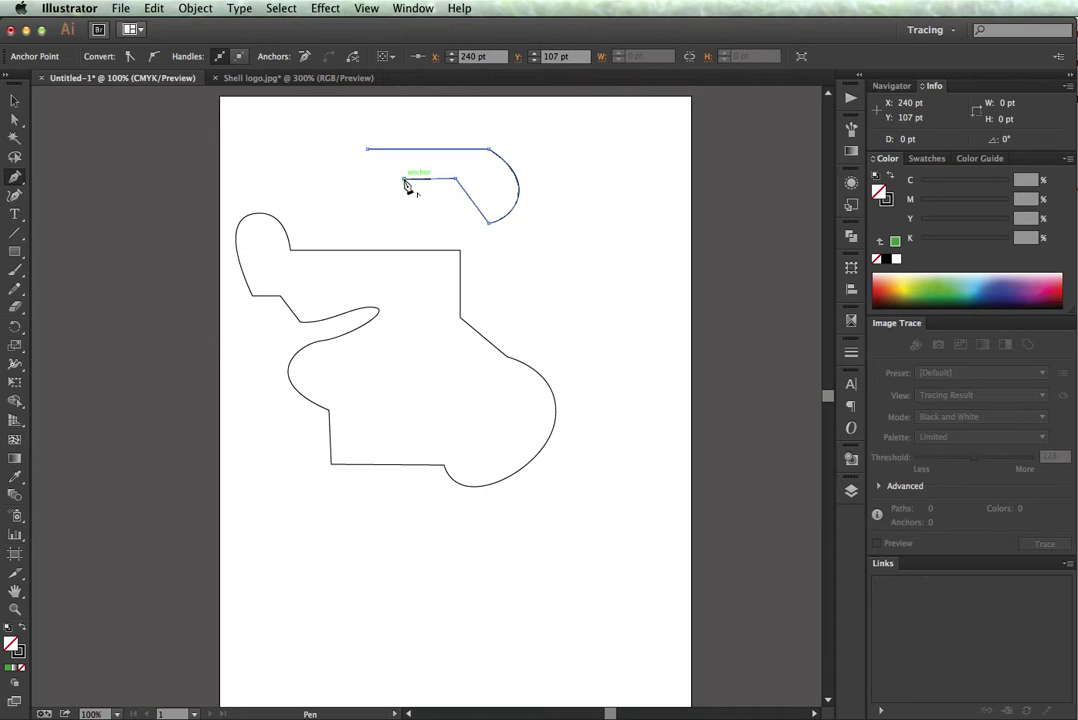
drag(405, 182, 493, 517)
key(super+equal)
key(super+equal)
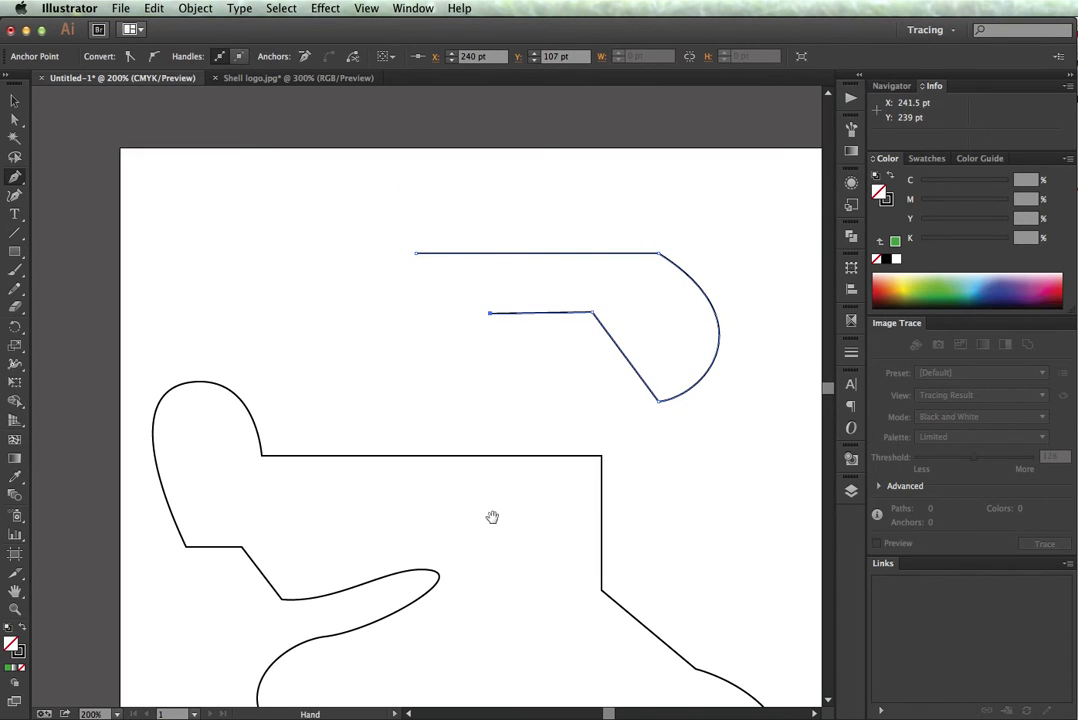
click(452, 288)
key(super)
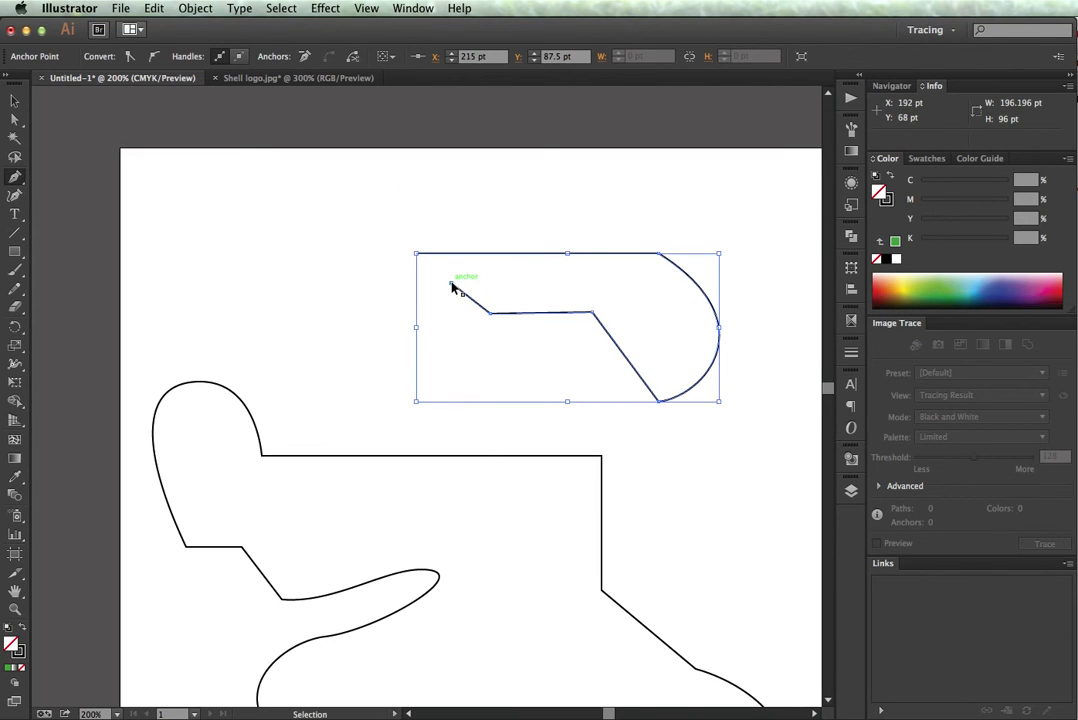
- Add short zigzag segments through about X 185 pt, Y 83 pt and X 167 pt, Y 75 pt, and close the path at its starting anchor
key(super+equal)
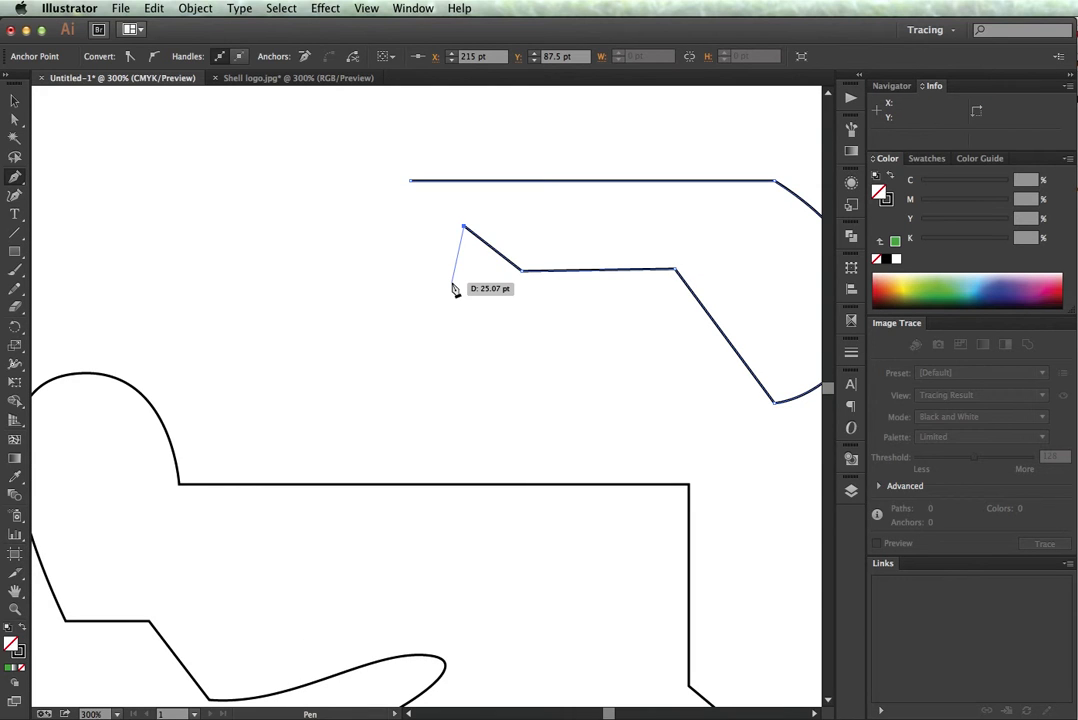
key(space)
drag(450, 282, 322, 337)
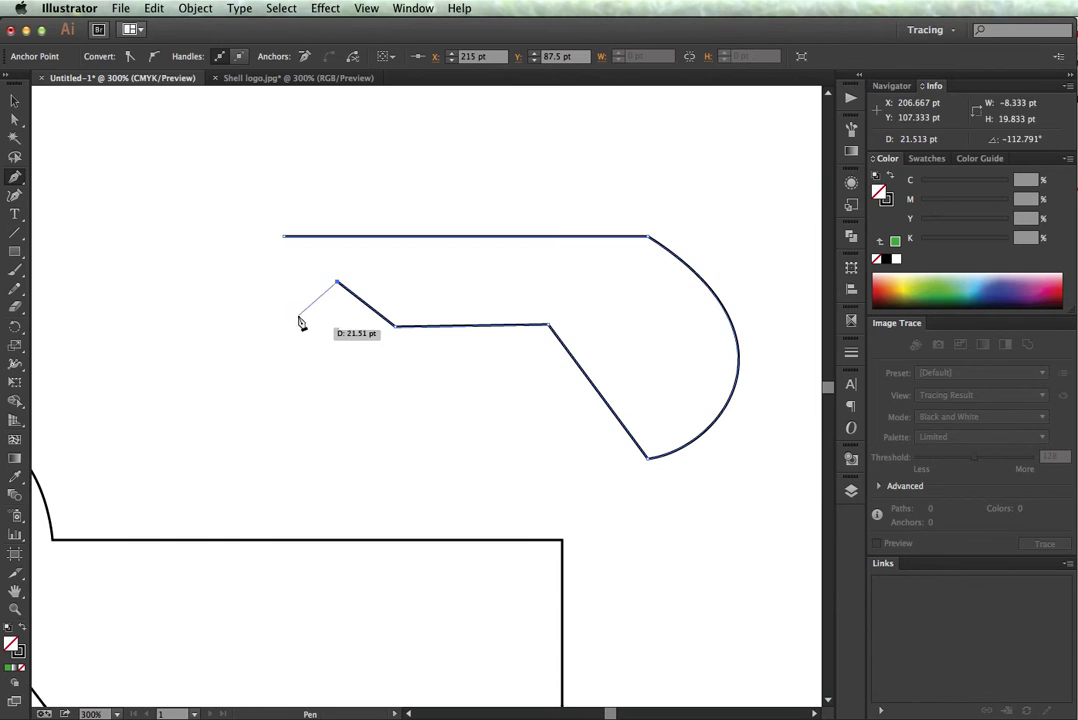
click(267, 271)
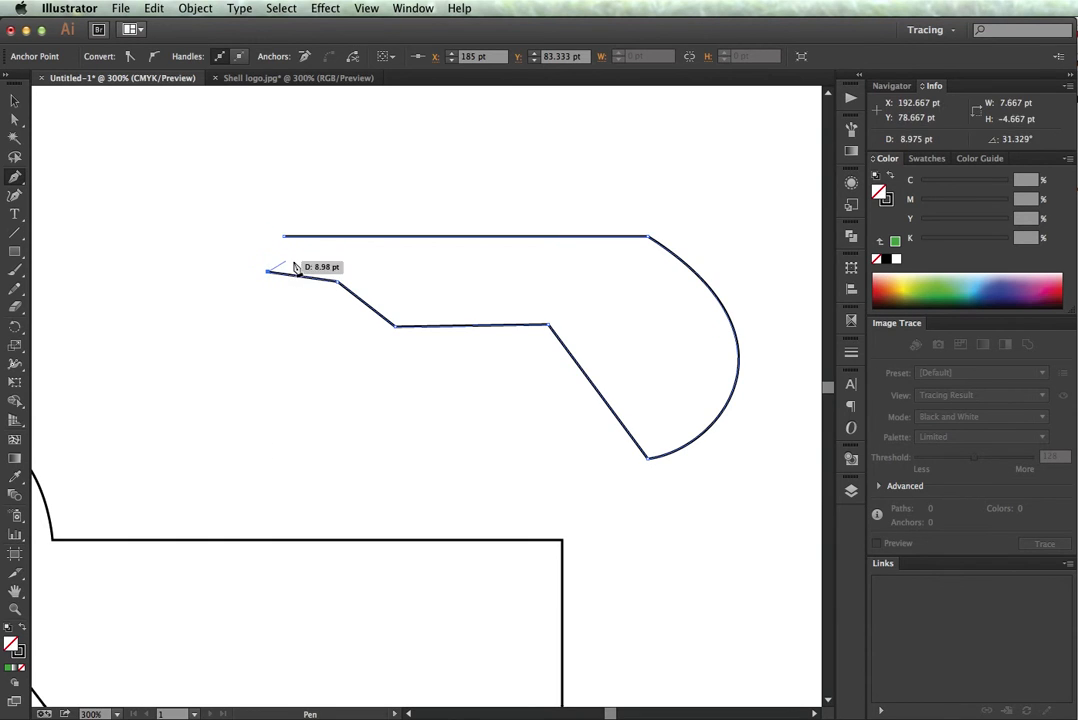
click(298, 261)
click(228, 251)
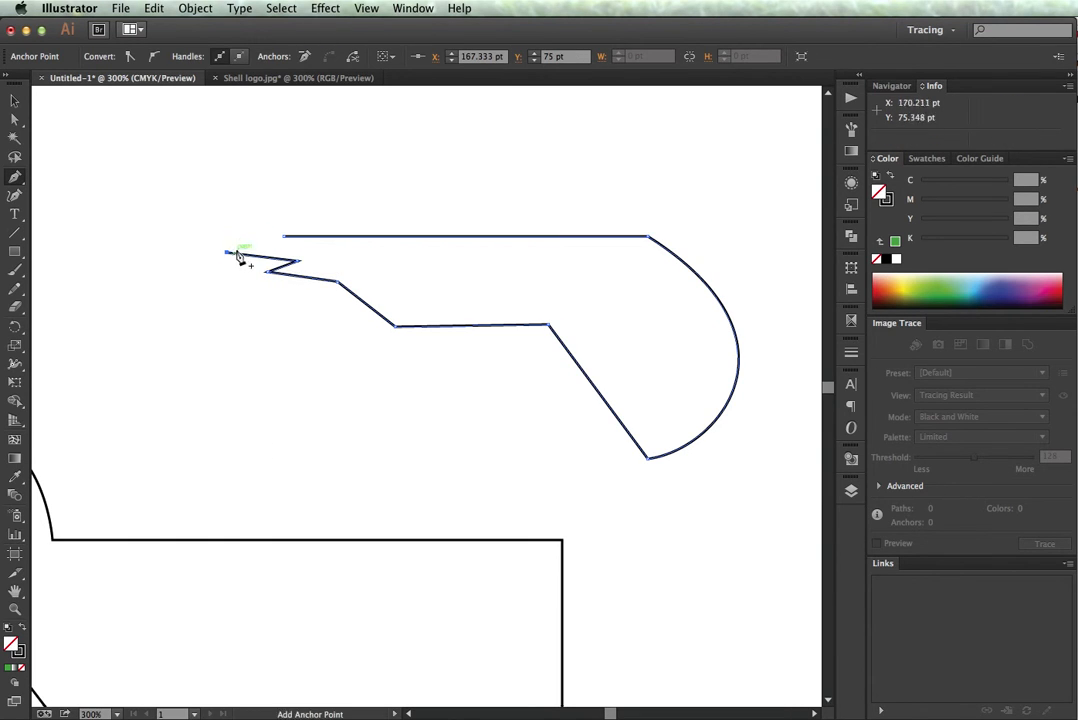
click(285, 239)
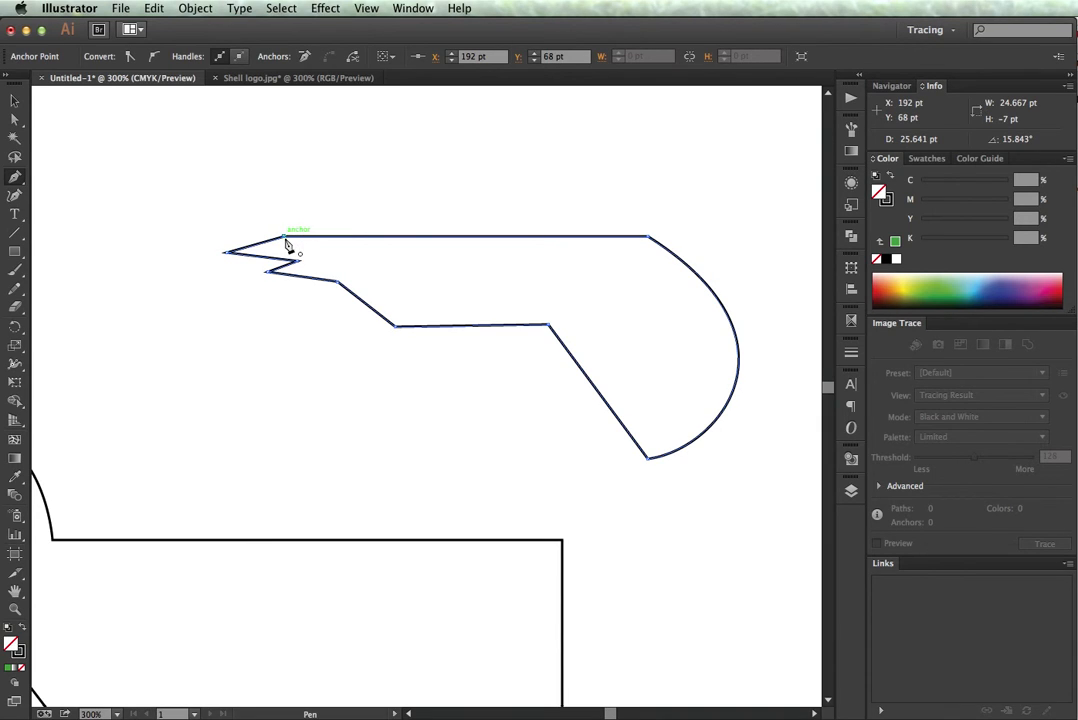
key(v)
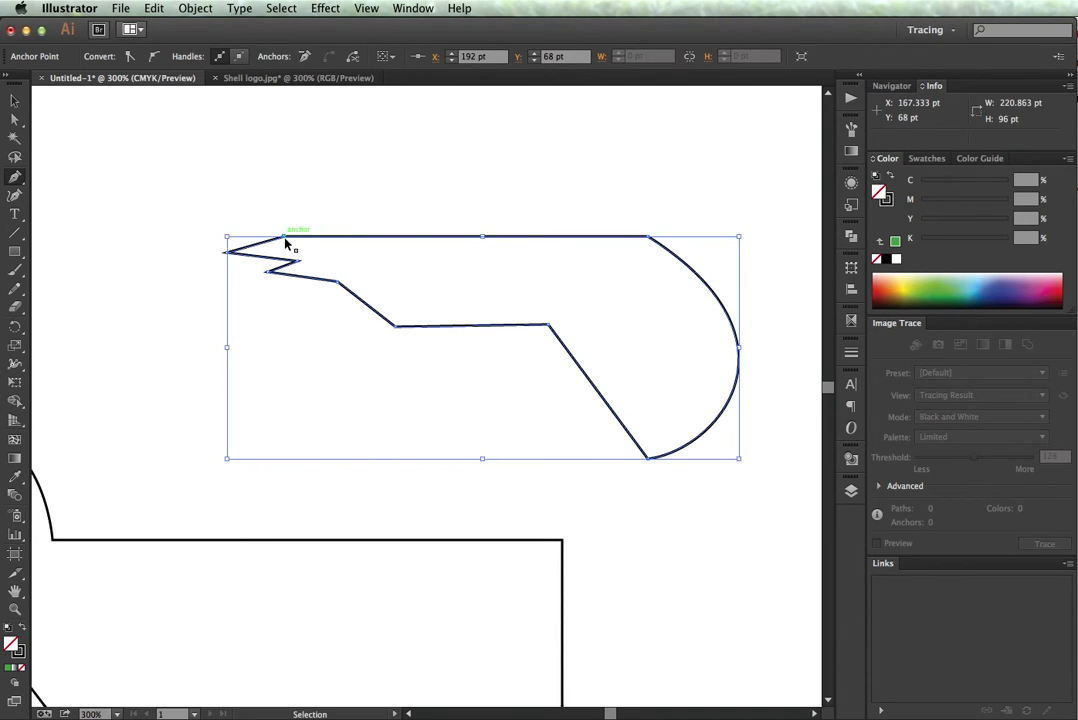
- Draw an open path below the large shape: an S-curve, then straight segments through X 371 pt, Y 573 pt and X 487 pt, Y 571 pt to Y 682 pt
key(super+minus)
key(super+minus)
key(super+minus)
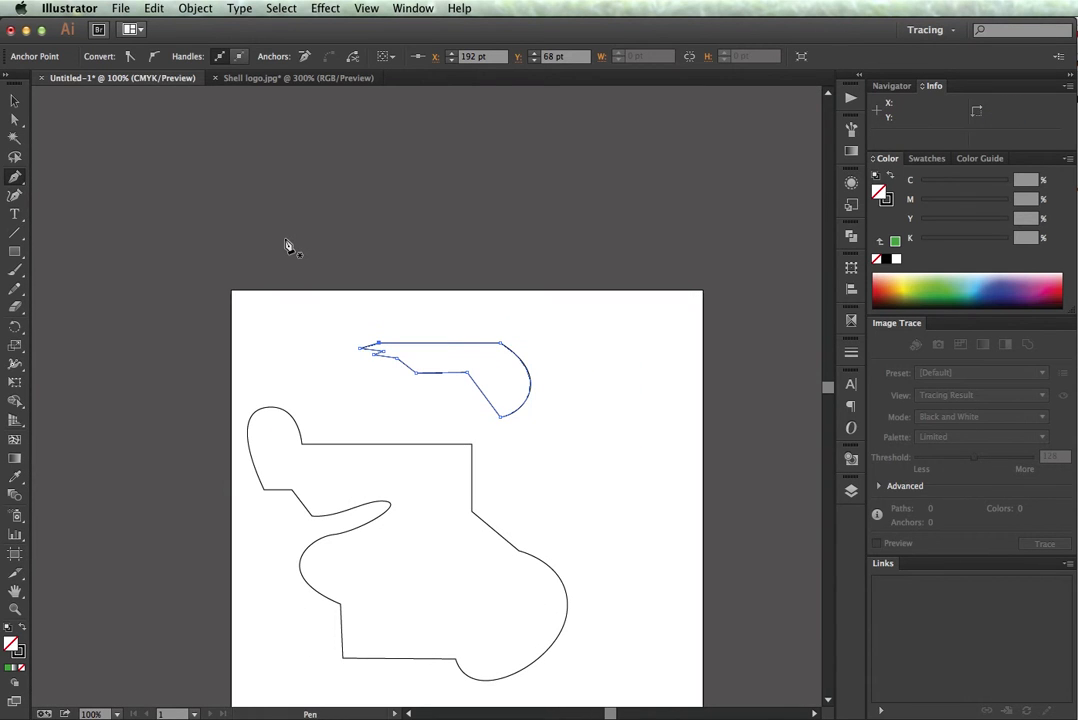
scroll(330, 358, down, 5)
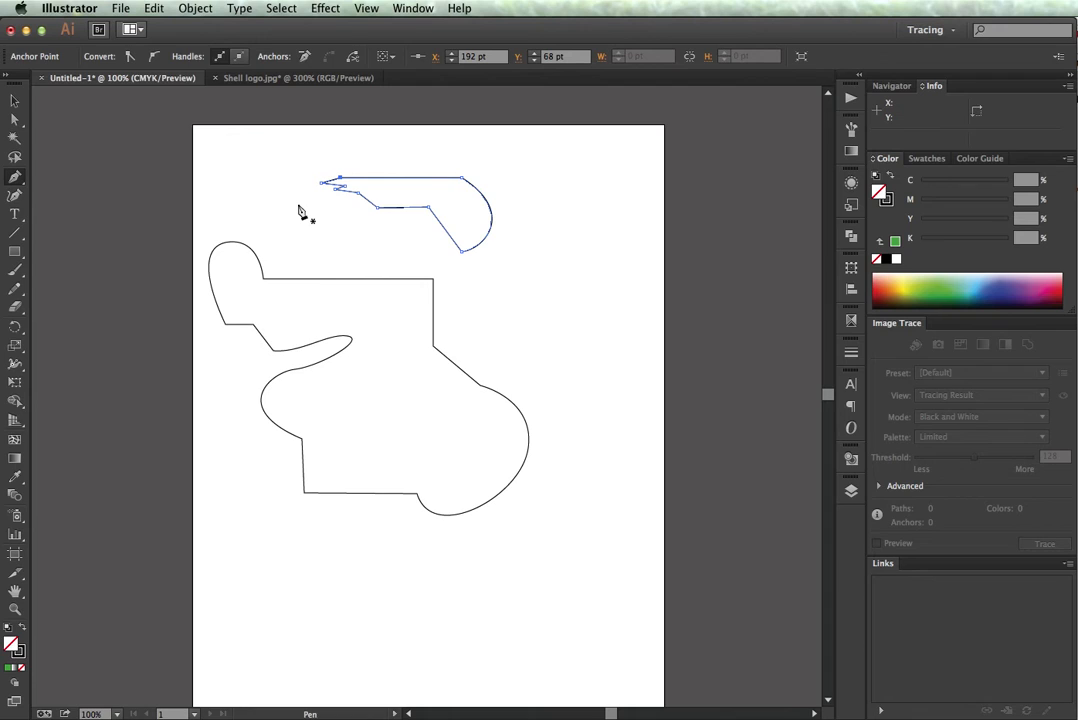
click(15, 121)
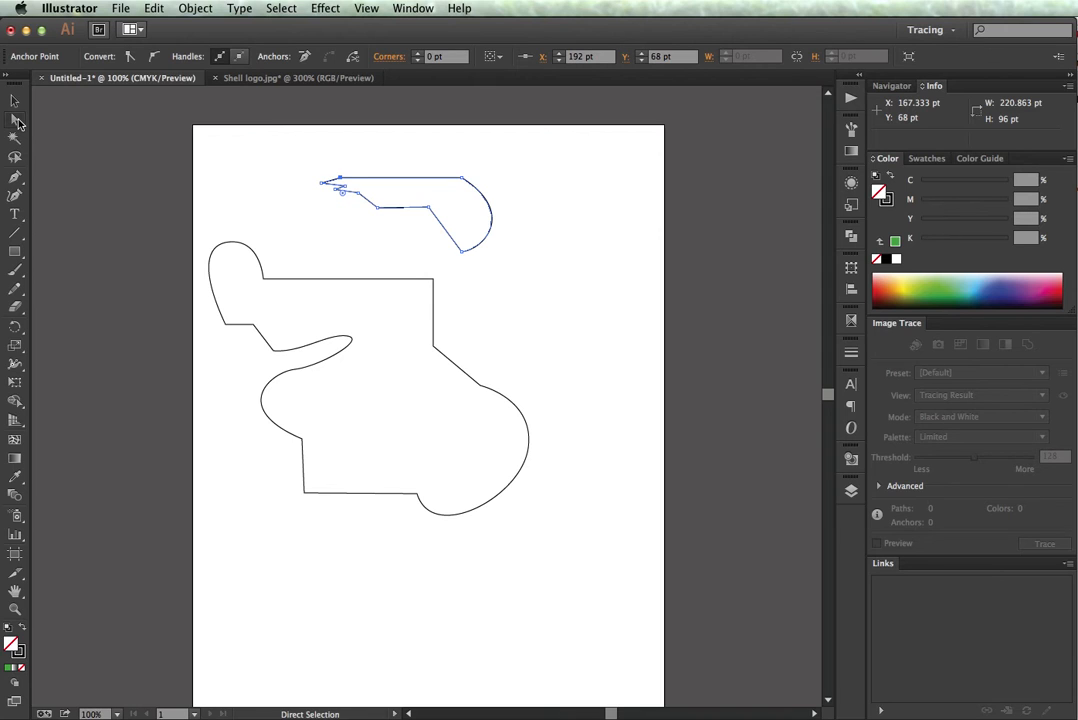
key(p)
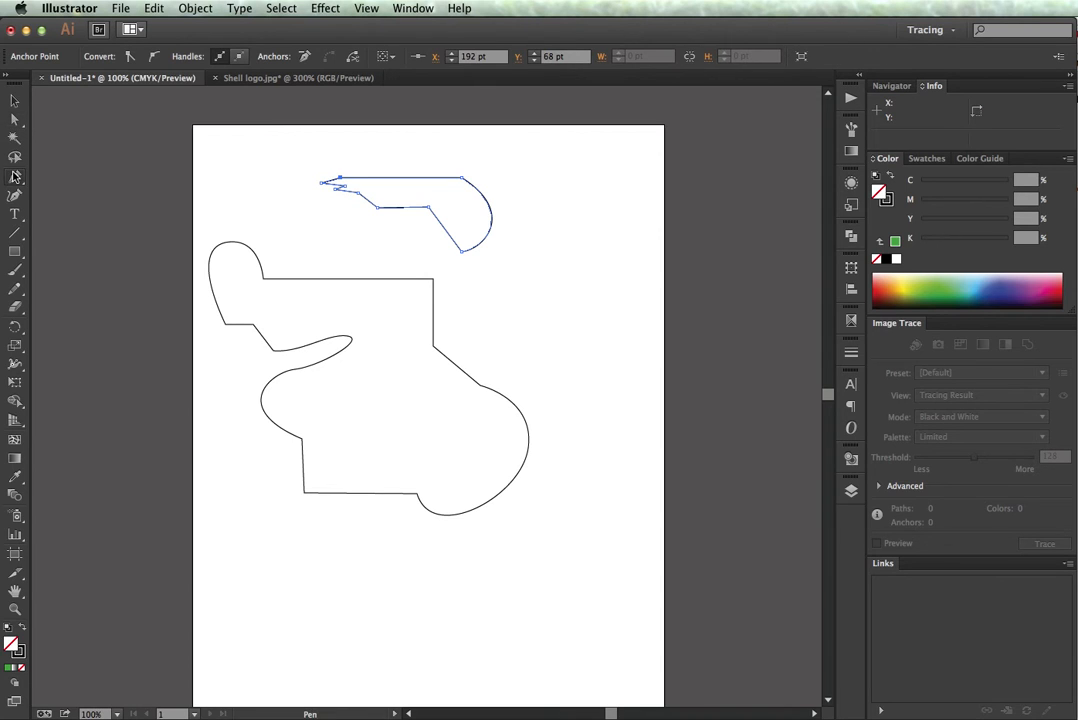
drag(312, 584, 480, 568)
click(478, 567)
click(568, 567)
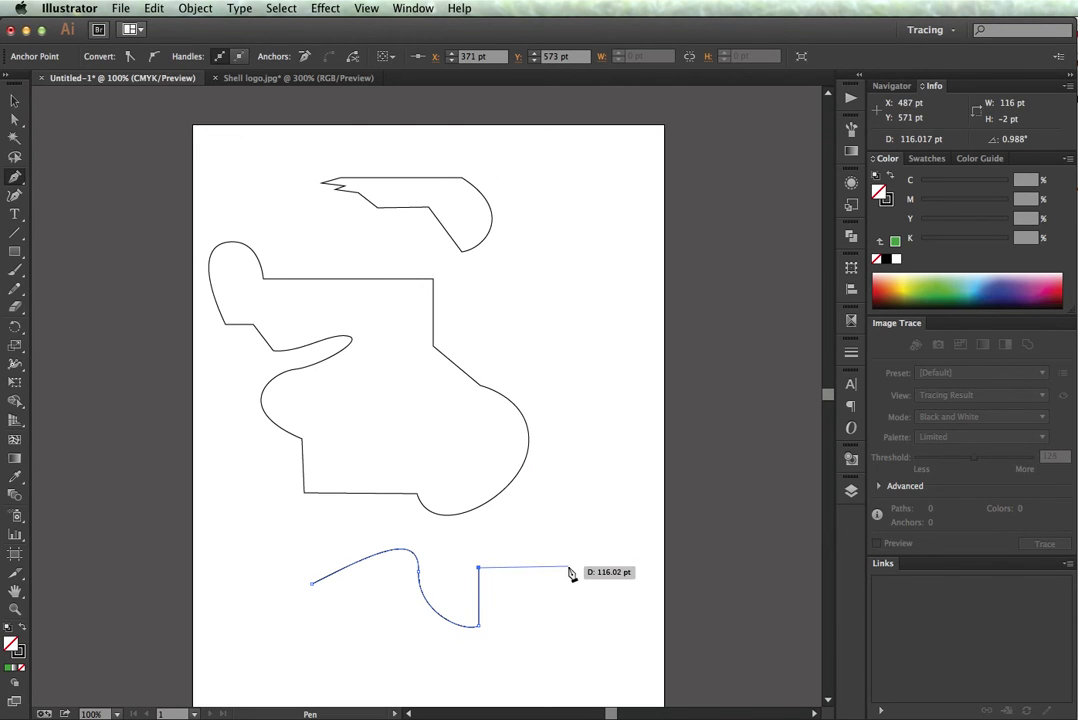
click(568, 653)
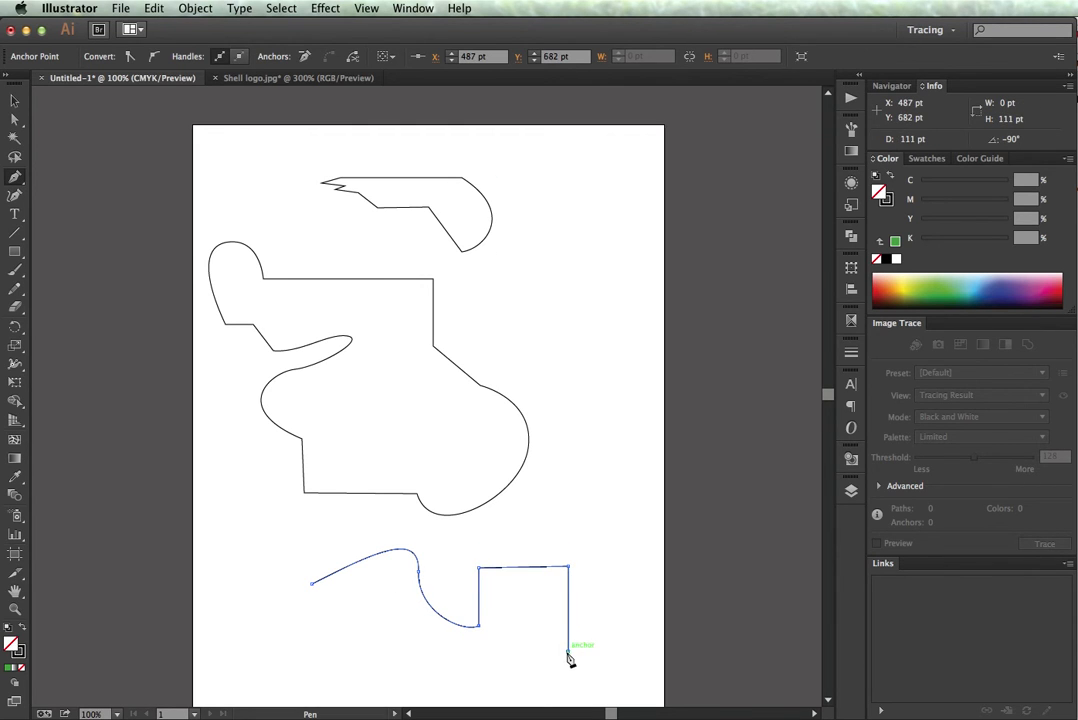
drag(569, 655, 547, 671)
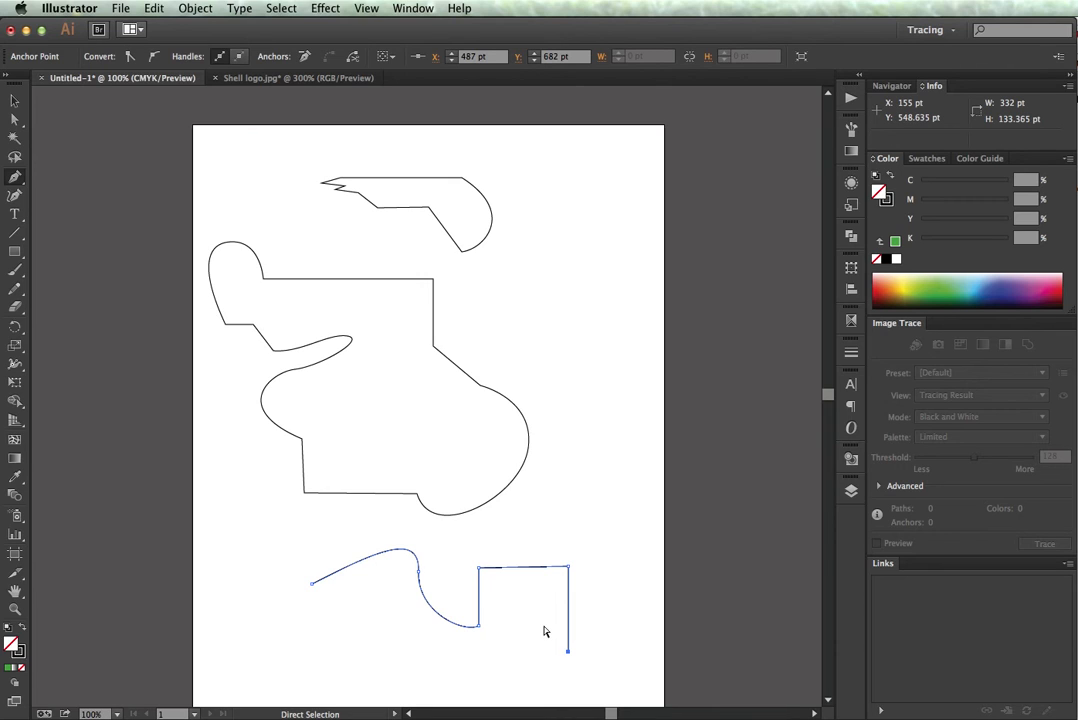
- Move the path's upper-left corner anchor to about X 373 pt, Y 538 pt and the S-curve's middle anchor to X 264 pt, Y 589 pt, reshaping its handles
super+click(479, 569)
drag(481, 575, 482, 548)
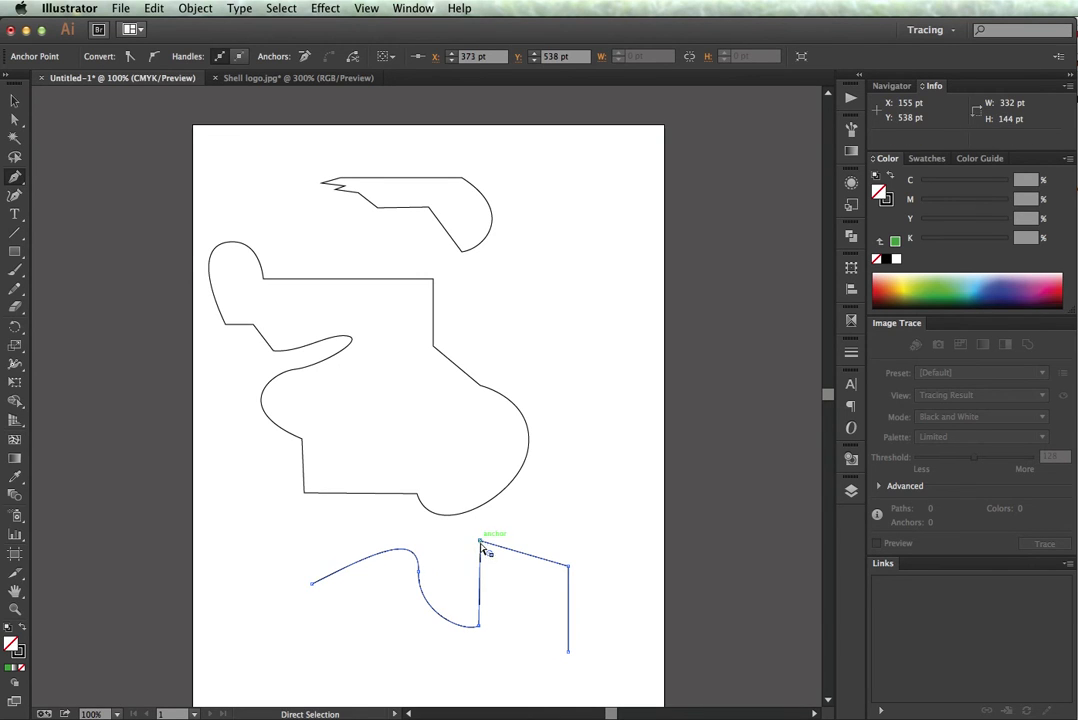
drag(419, 571, 360, 618)
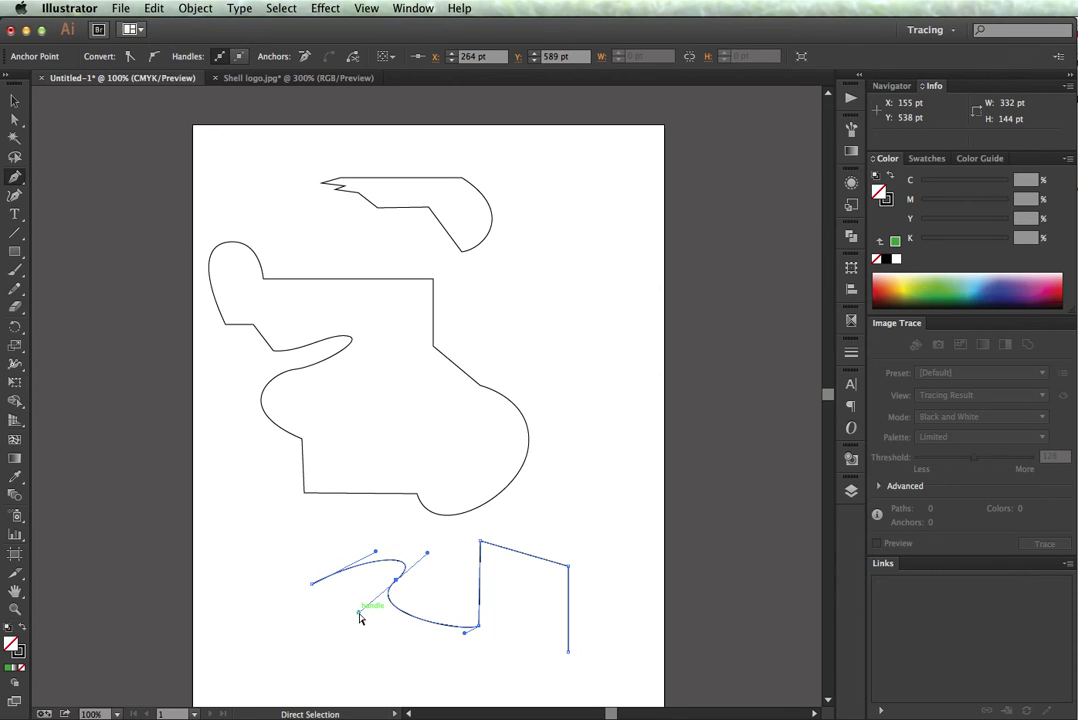
- Extend the path leftward with four straight segments through about X 317 pt, Y 718 pt to X 162 pt, Y 708 pt, and pull an outgoing handle
click(522, 680)
drag(436, 680, 365, 692)
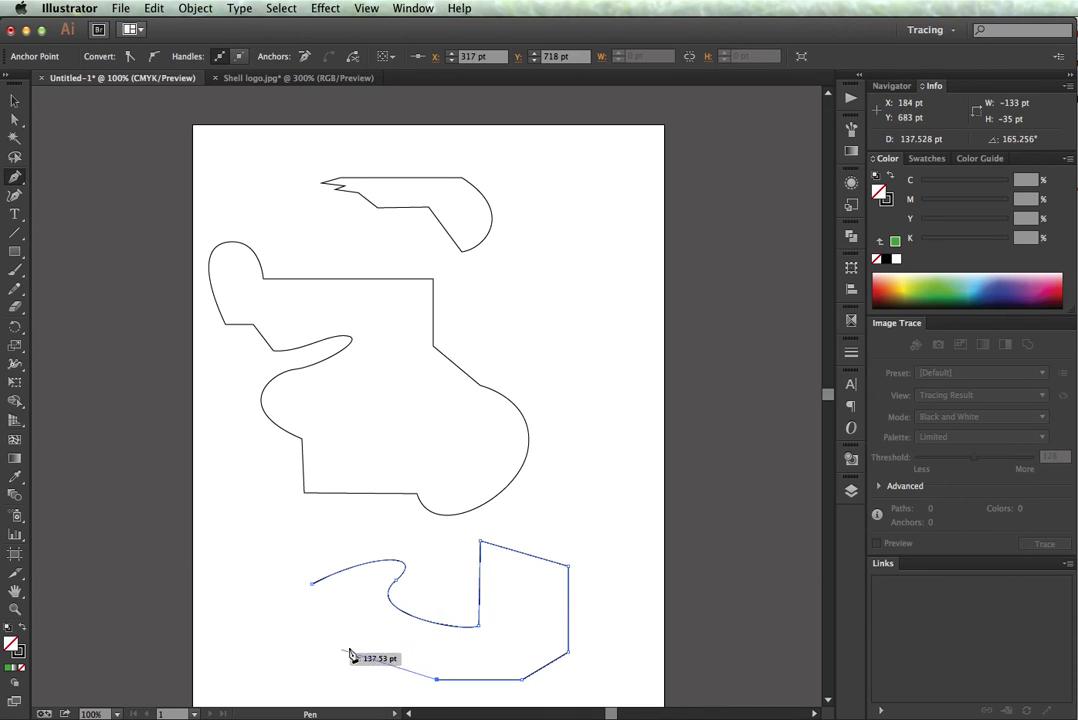
click(358, 645)
drag(318, 674, 291, 661)
- Adjust the last anchor and its handle, add a curve and a straight segment to about X 103 pt, Y 638 pt, and close the path
key(super)
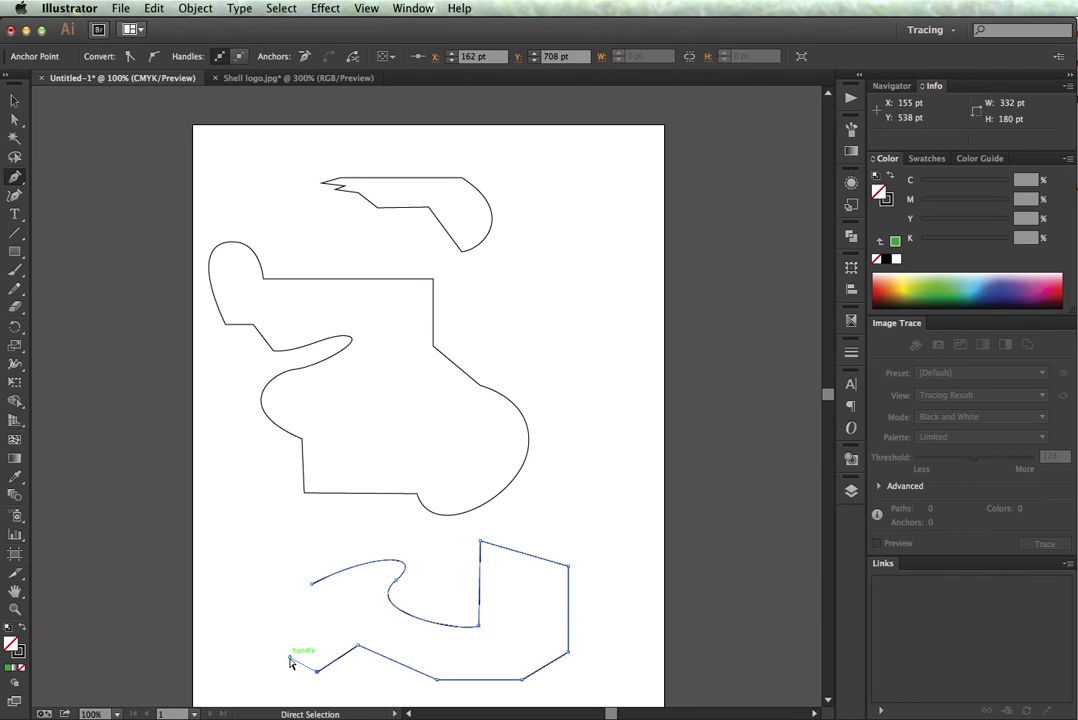
drag(289, 657, 252, 669)
drag(317, 671, 279, 621)
click(271, 617)
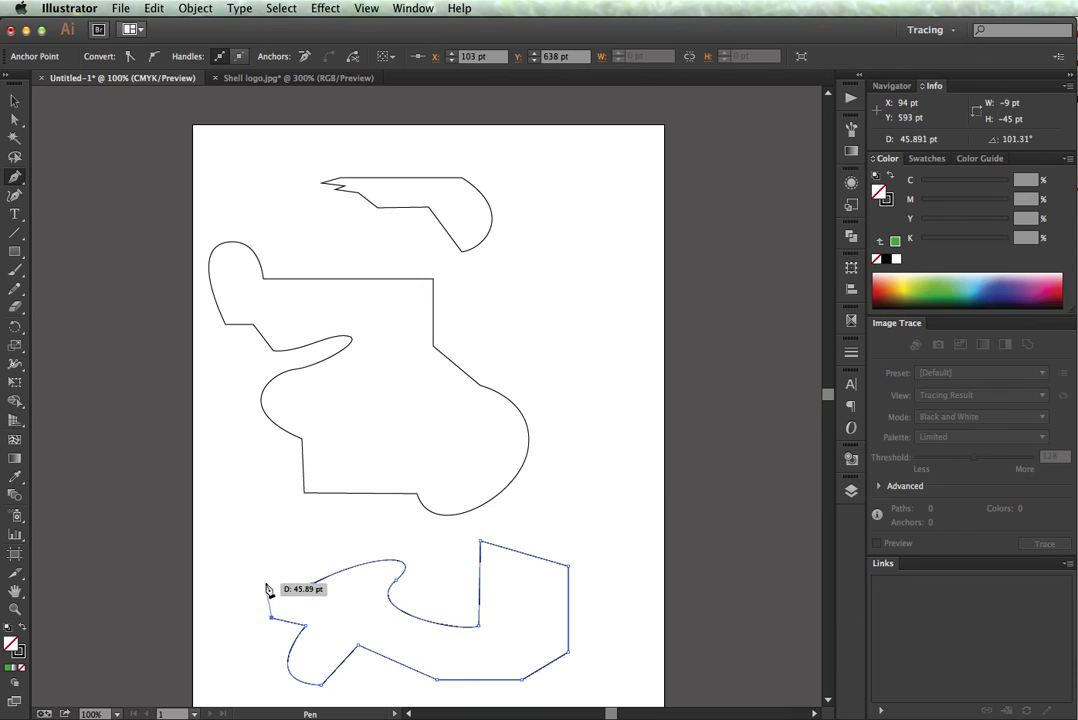
click(311, 585)
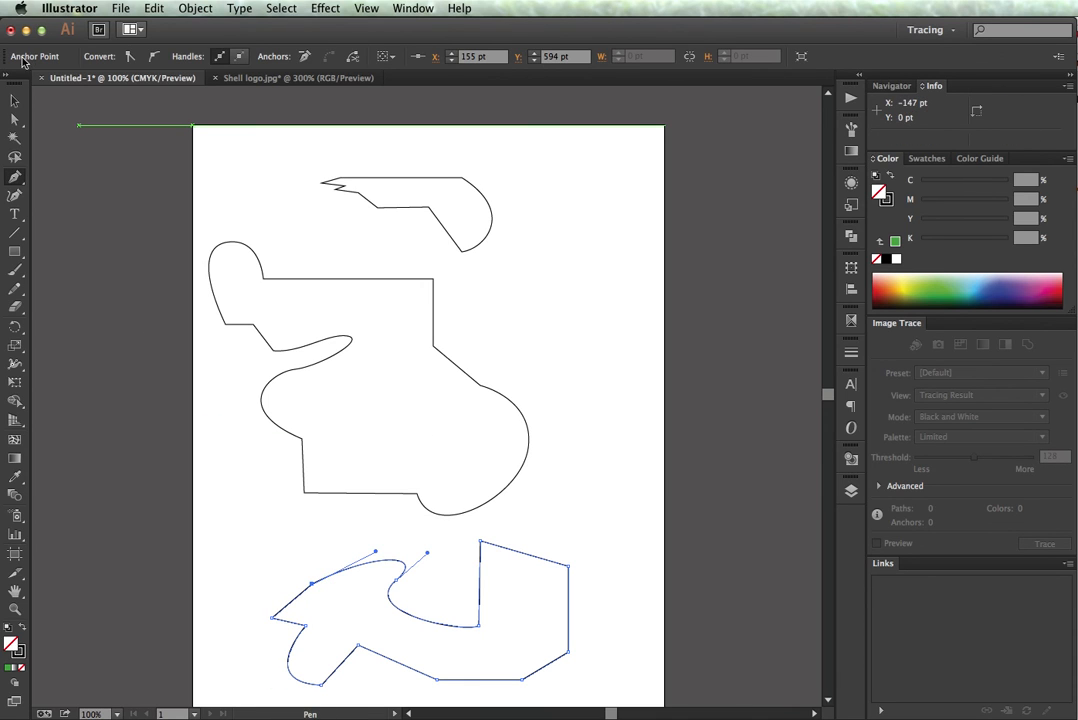
- Select the newly closed bottom shape, fill it with light blue (C 51.76, M 0, Y 12.55, K 0), and deselect it
click(16, 100)
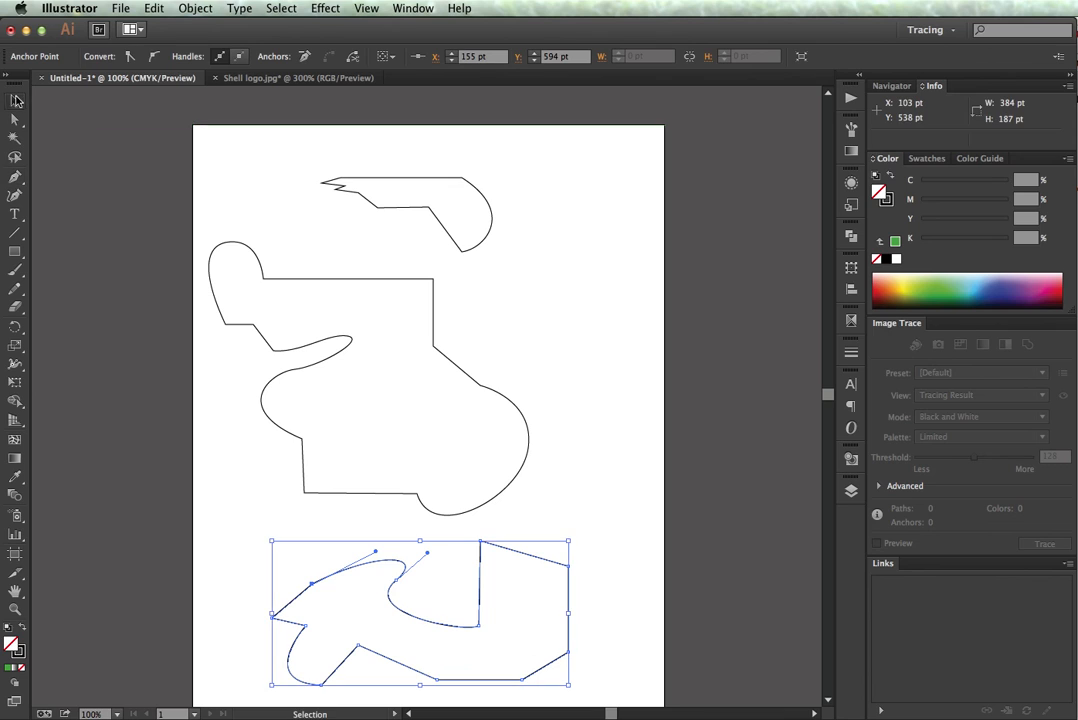
click(333, 581)
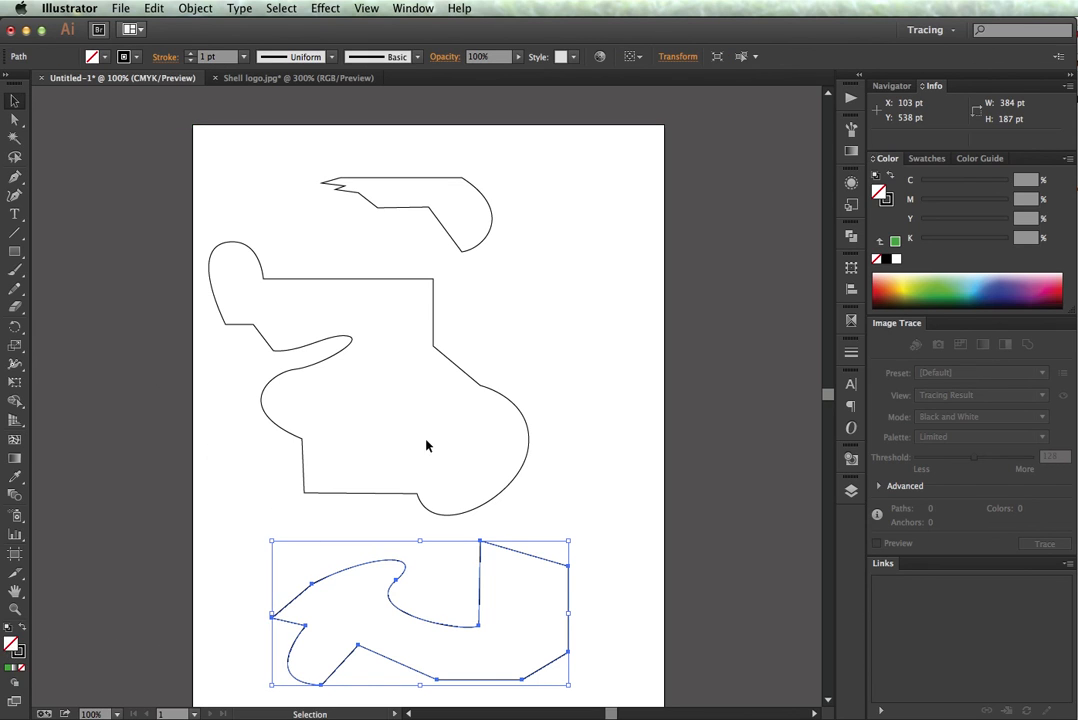
click(979, 285)
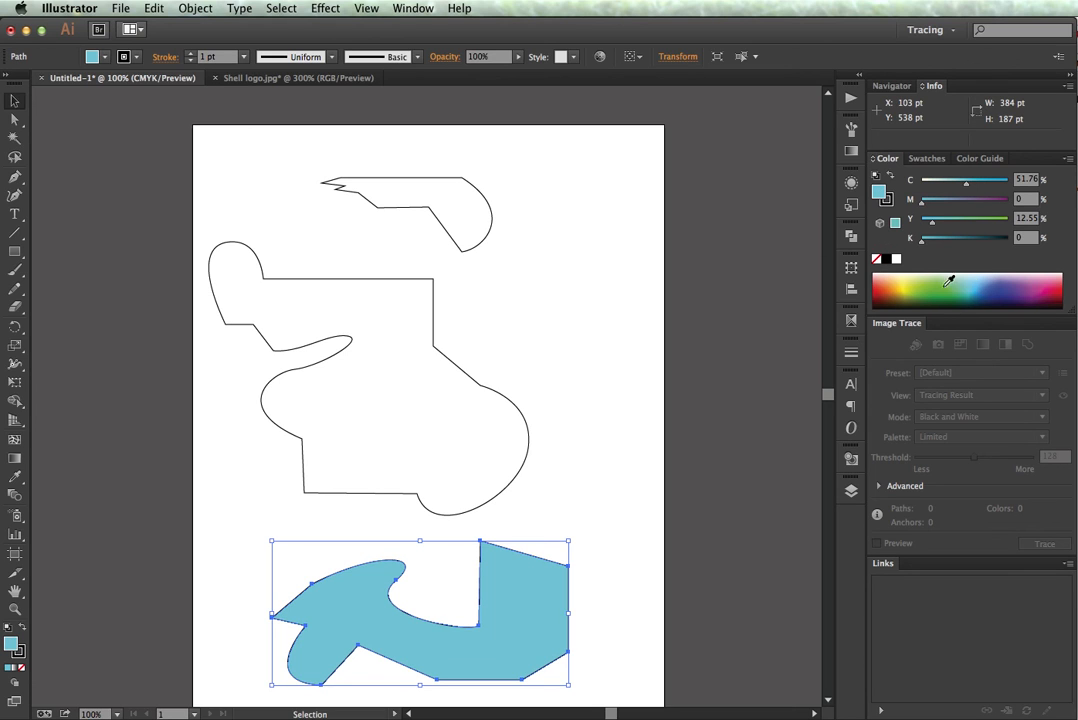
click(13, 100)
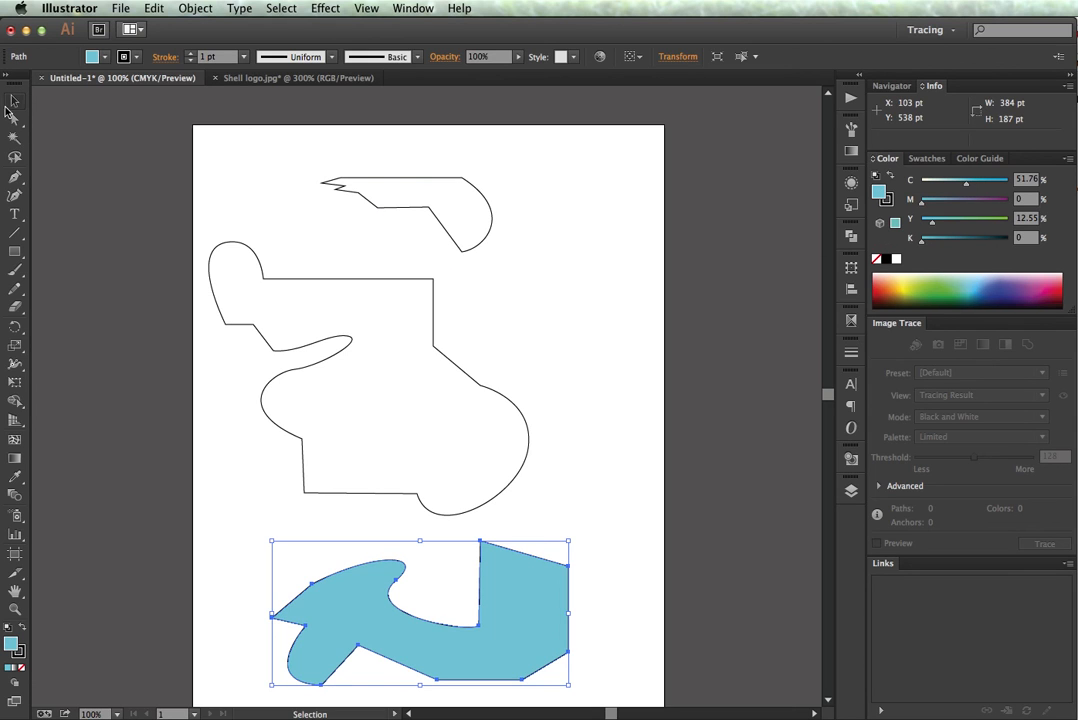
click(258, 215)
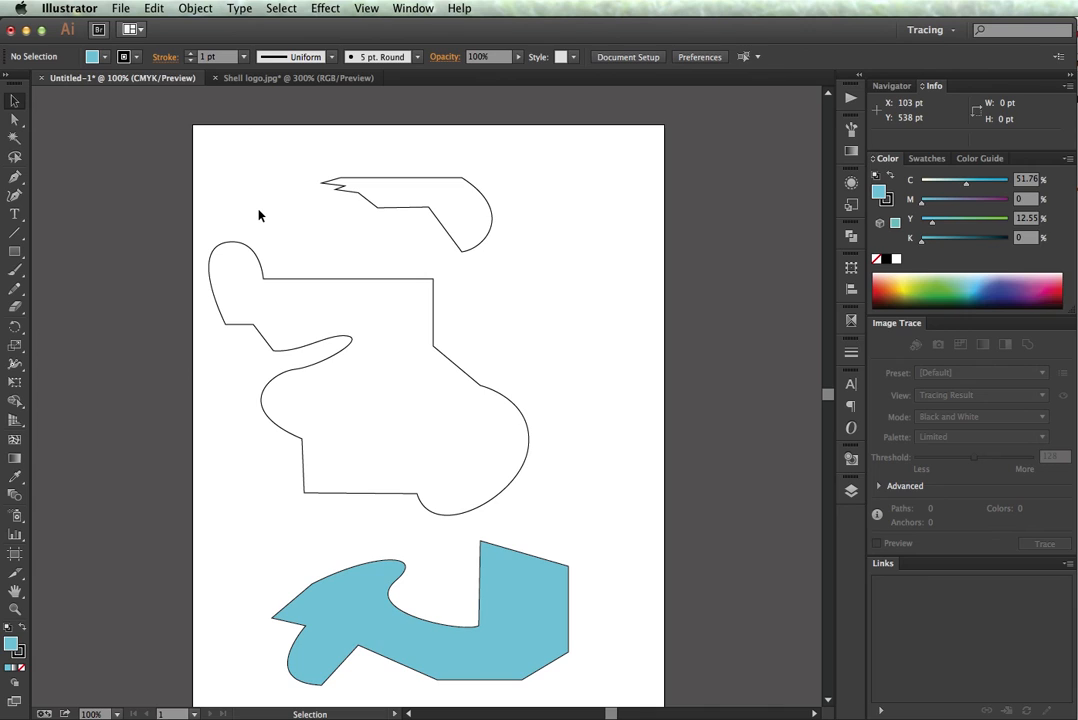
key(super)
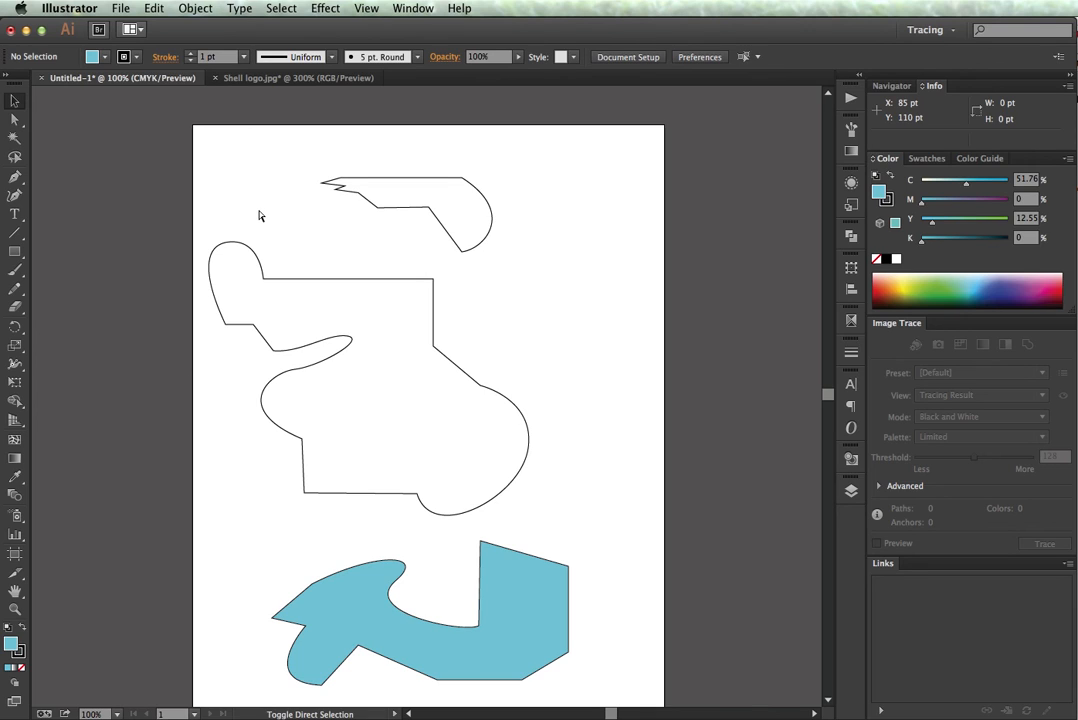